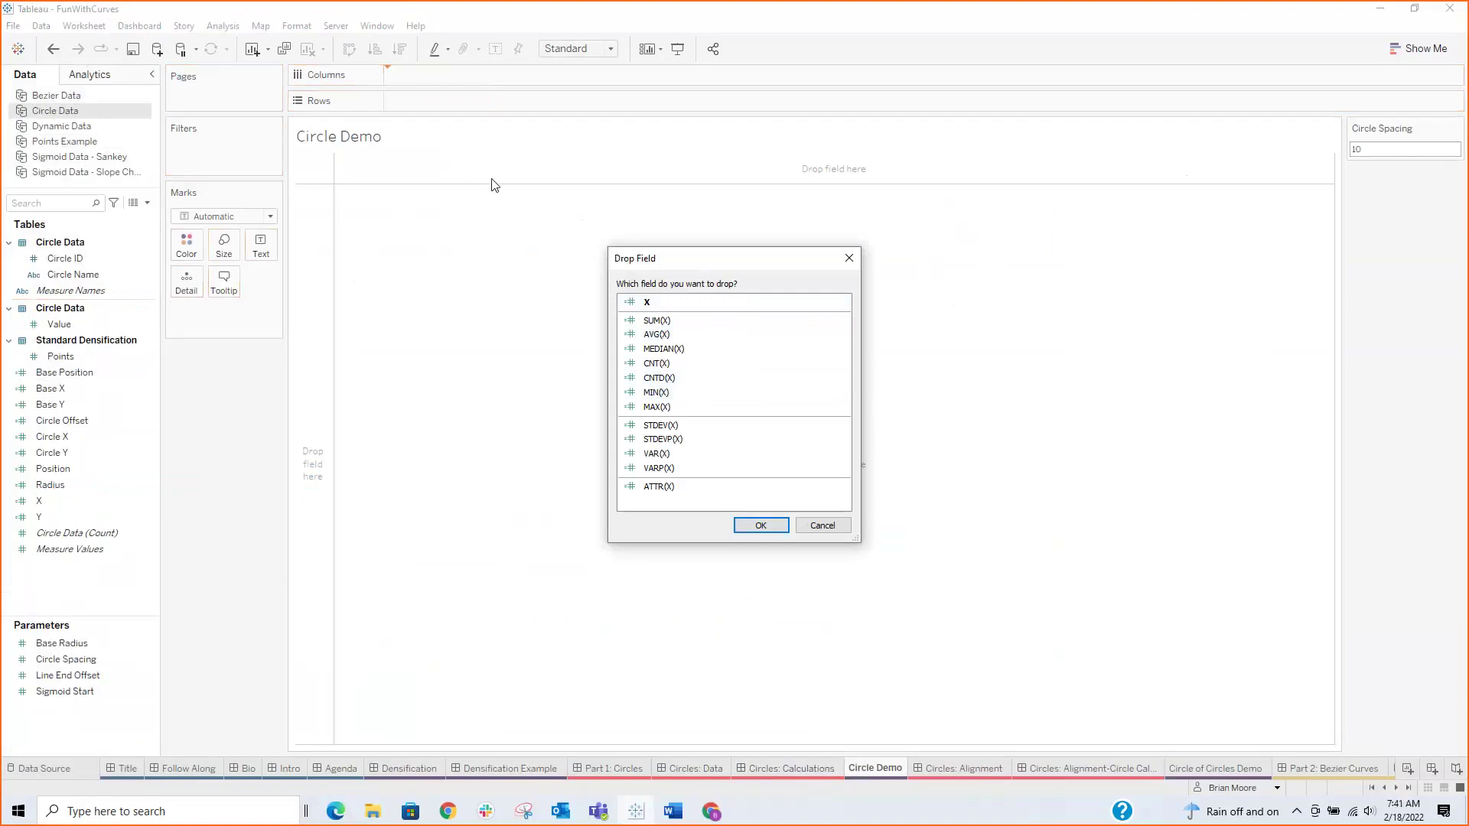
Place the unaggregated X field on Columns and the unaggregated Y field on Rows
click(657, 304)
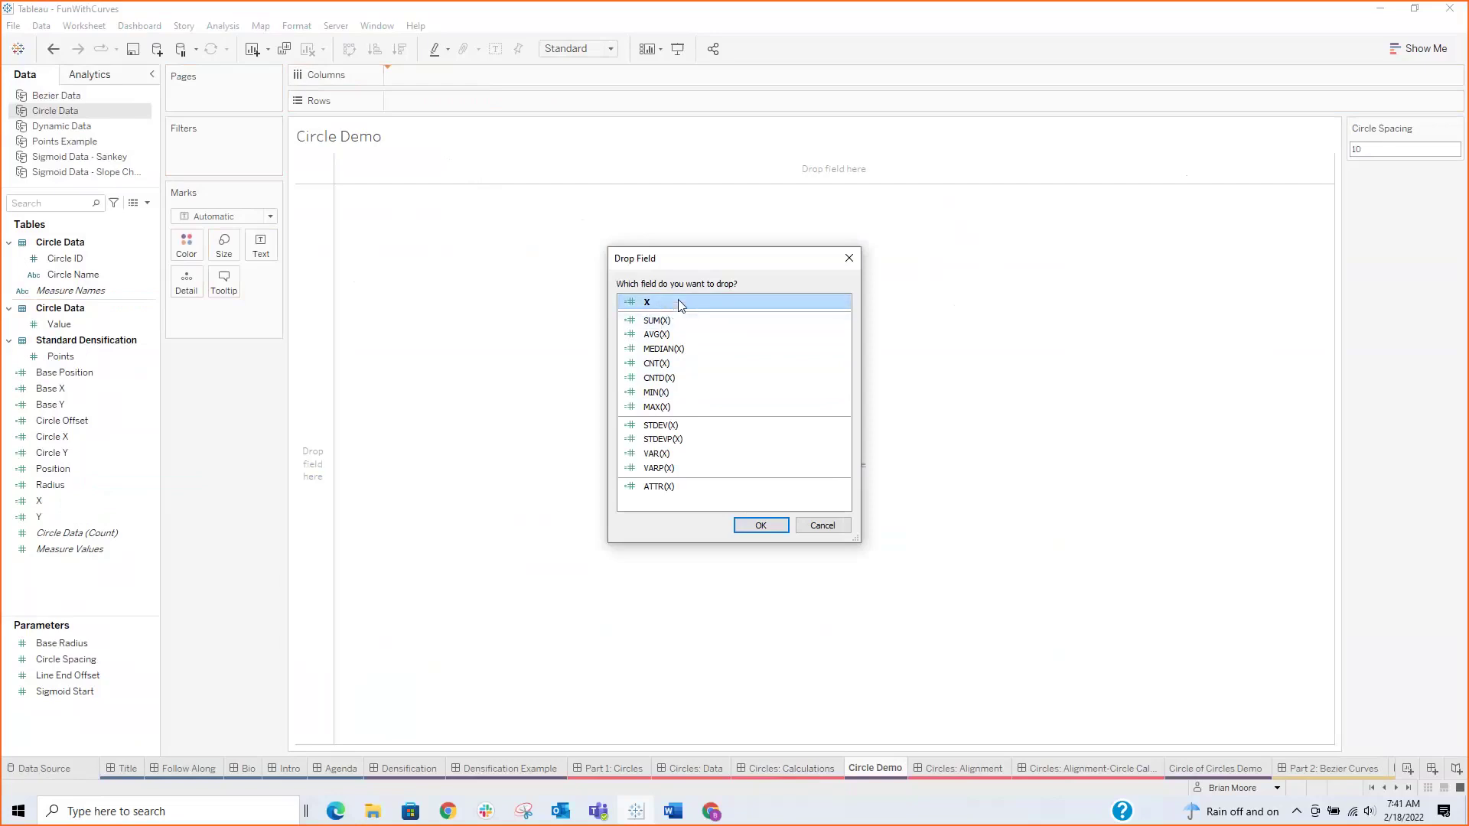
click(761, 526)
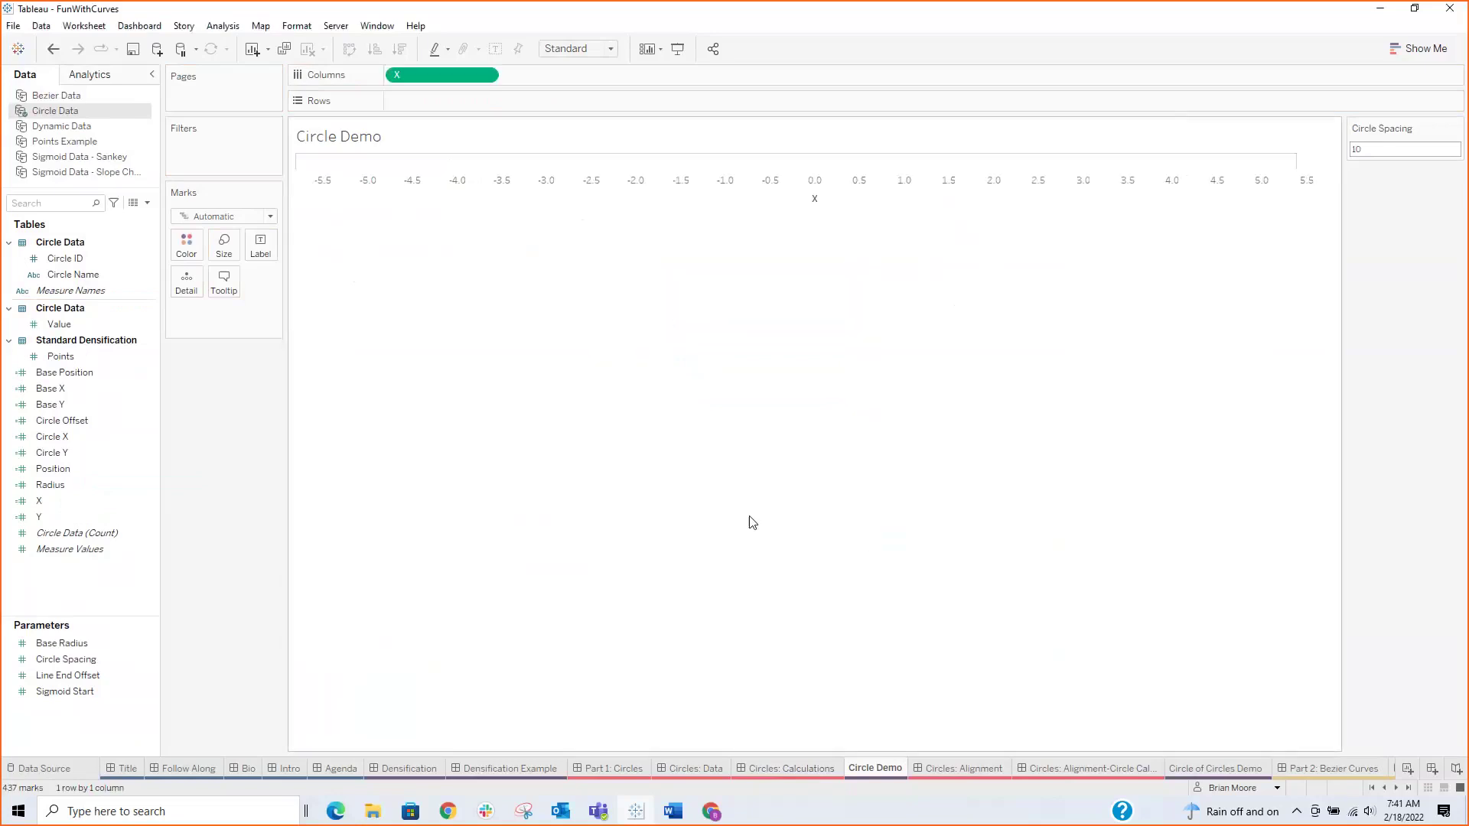
click(83, 518)
drag(84, 520, 520, 102)
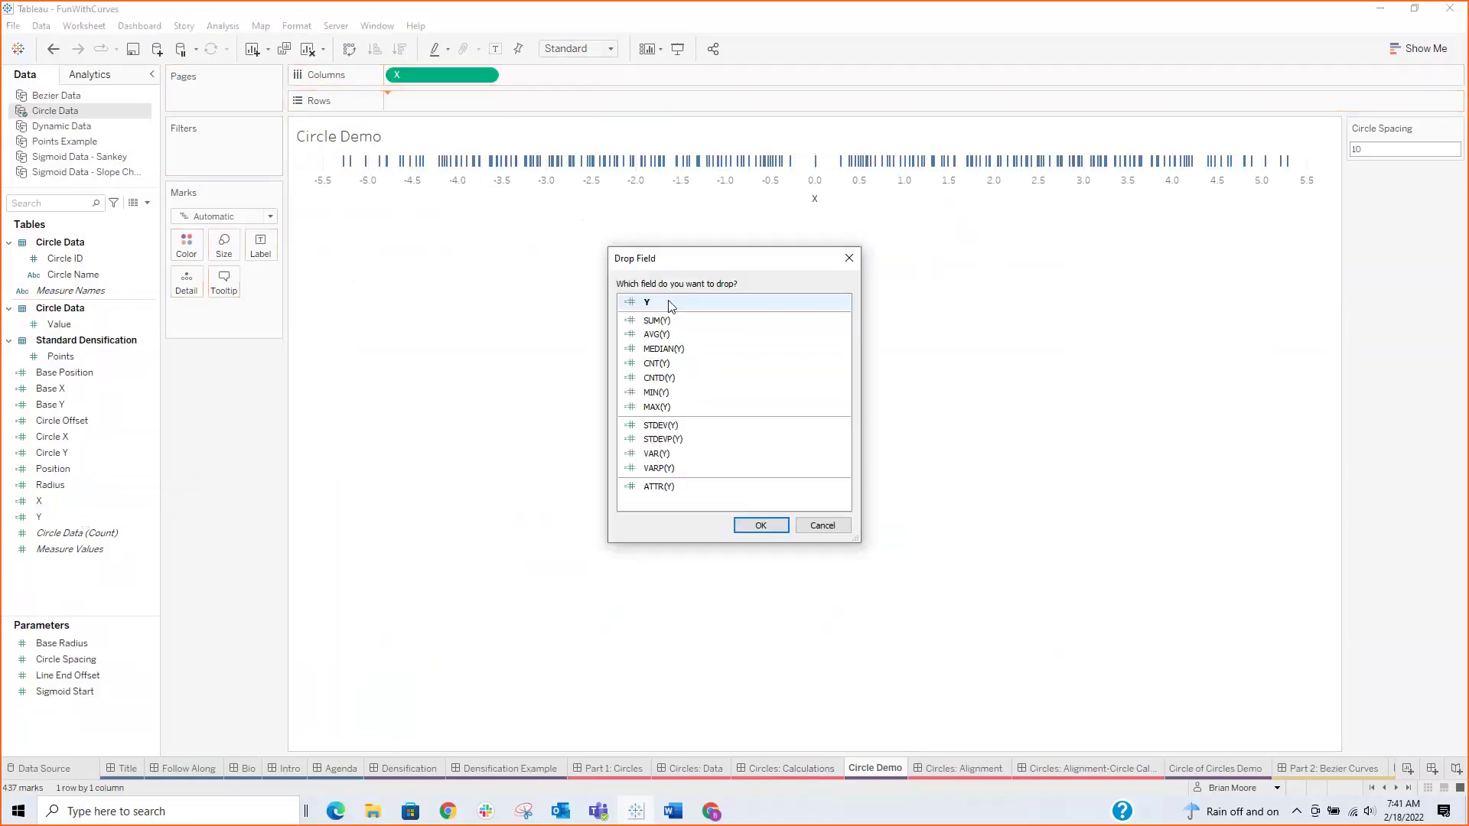
click(761, 525)
Filter the view by Circle ID so that only circle 1 is included
click(65, 259)
drag(84, 264, 201, 151)
click(589, 290)
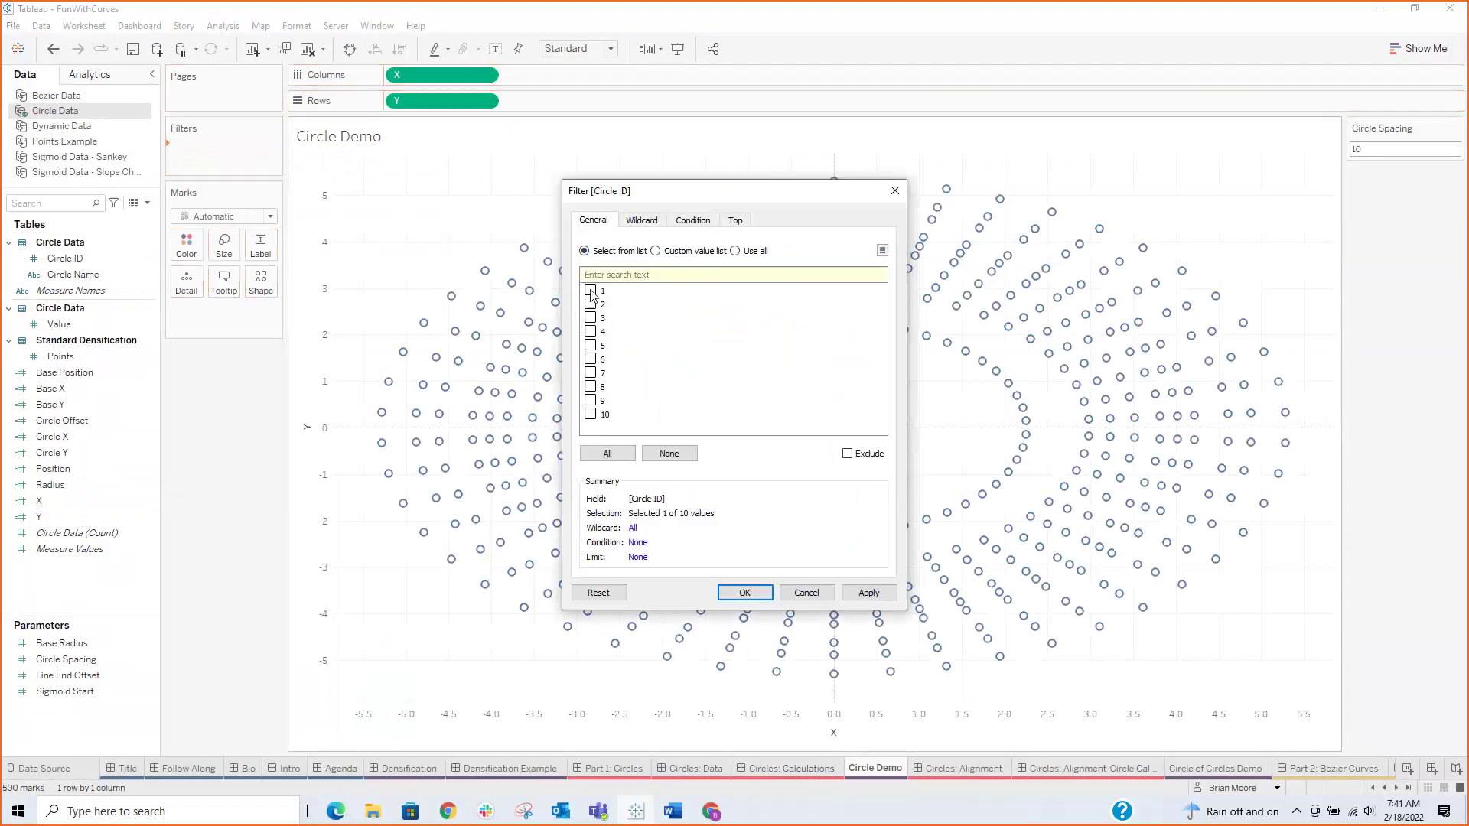
click(742, 594)
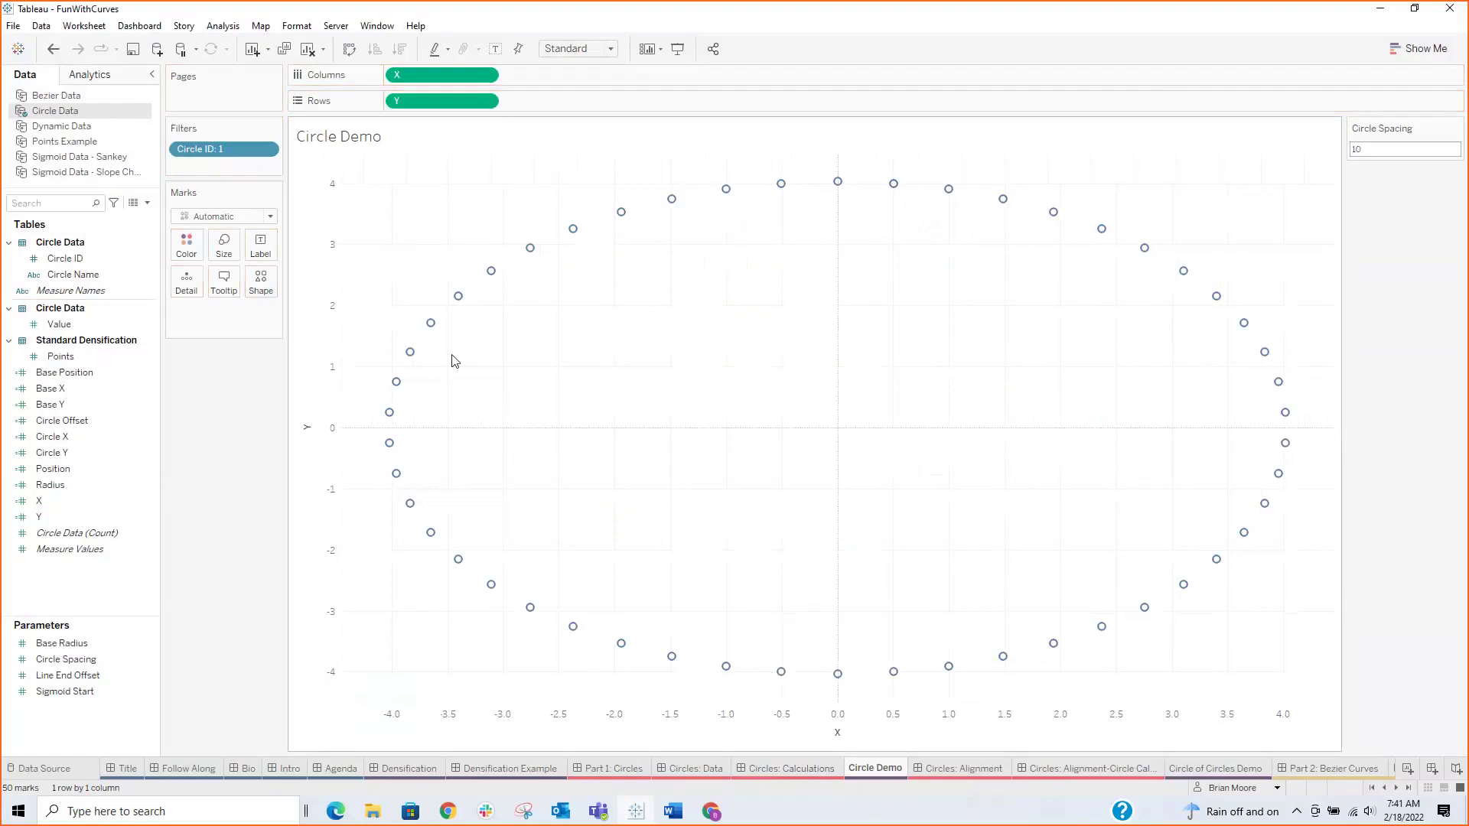
Label the points with Position and format its numbers as percentages without decimals
click(59, 324)
drag(66, 471, 266, 255)
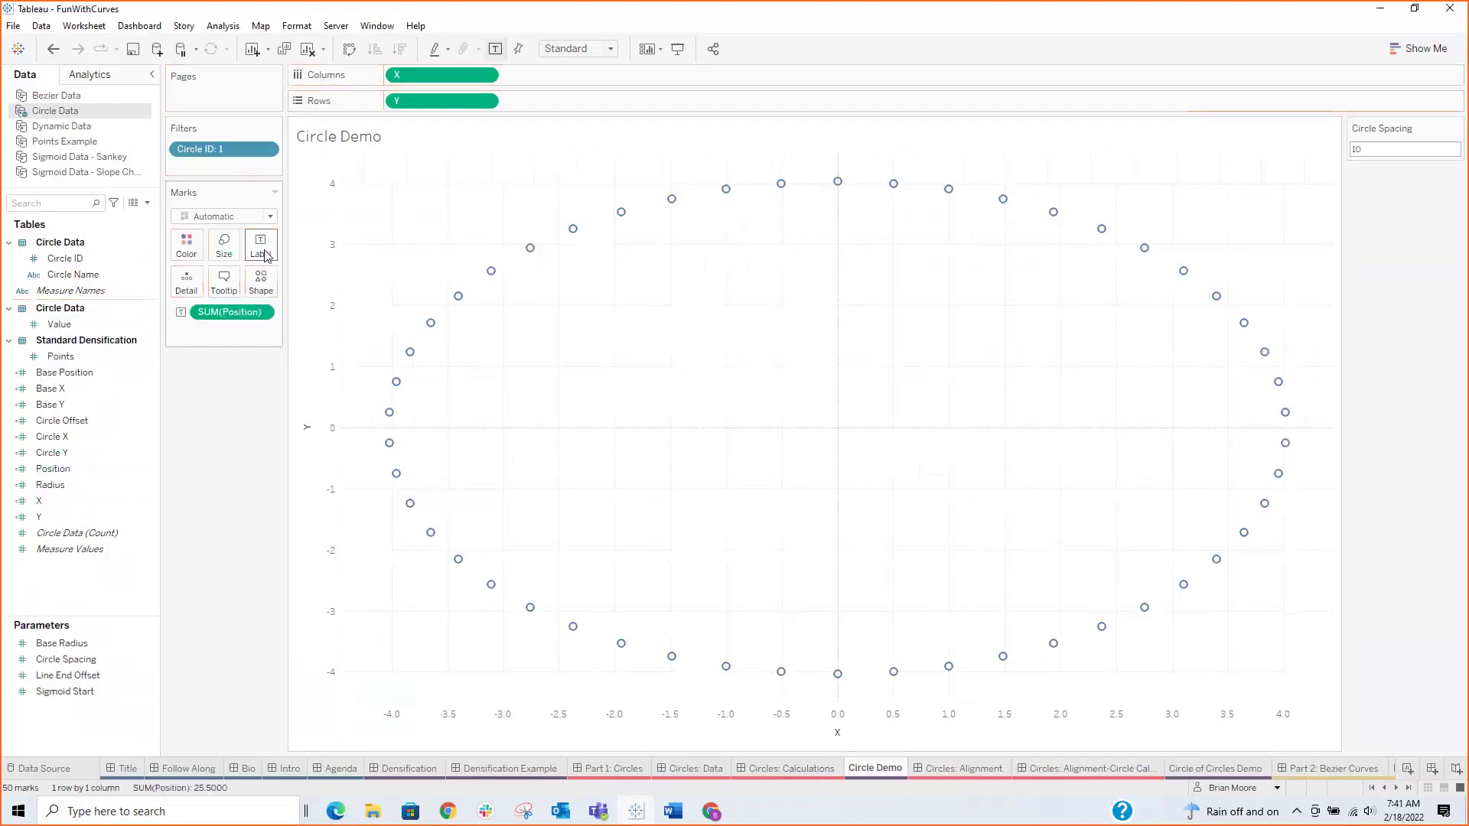
right_click(235, 308)
click(277, 381)
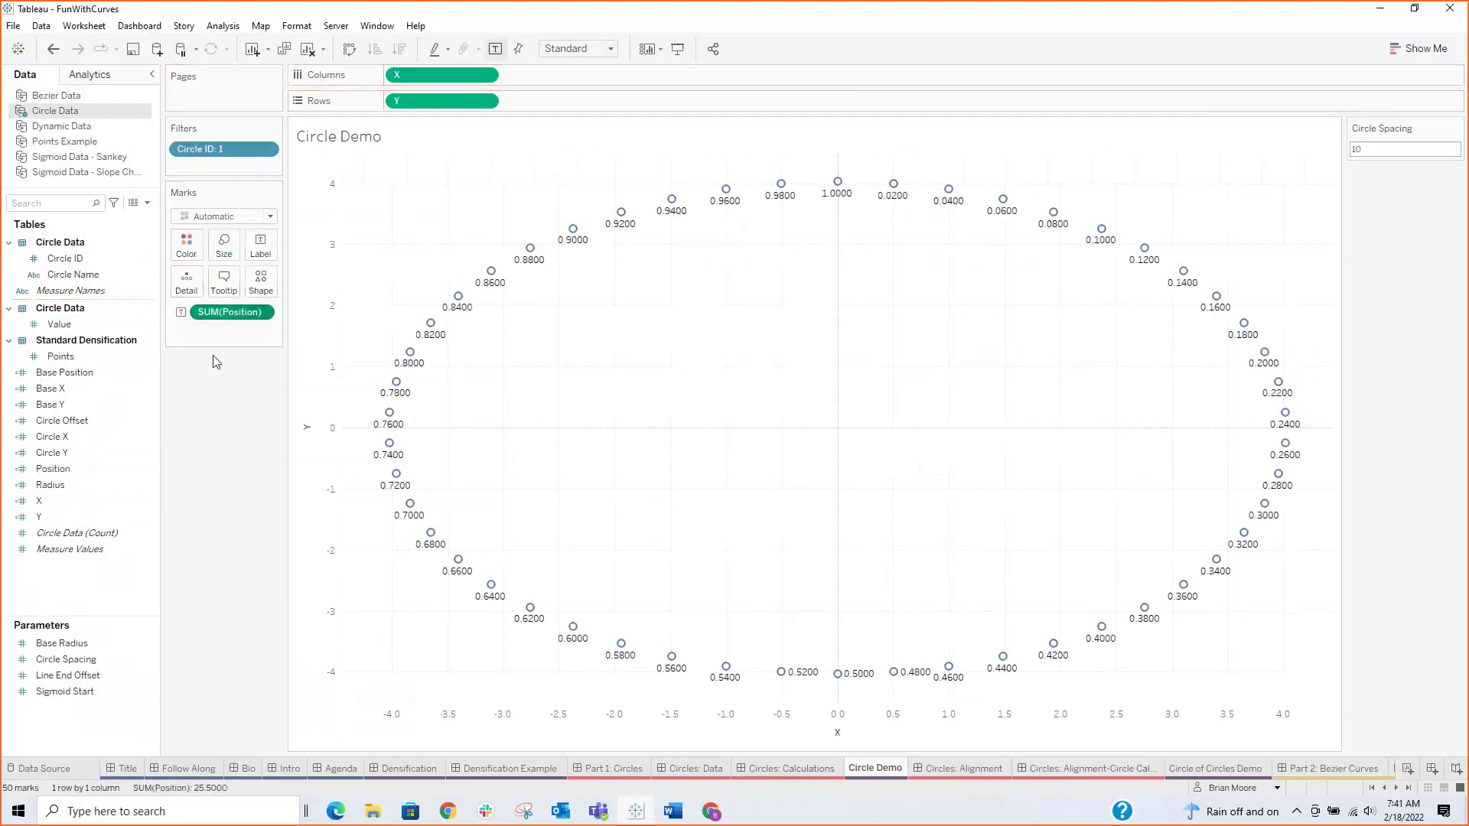
click(111, 214)
click(105, 310)
double_click(282, 269)
click(792, 358)
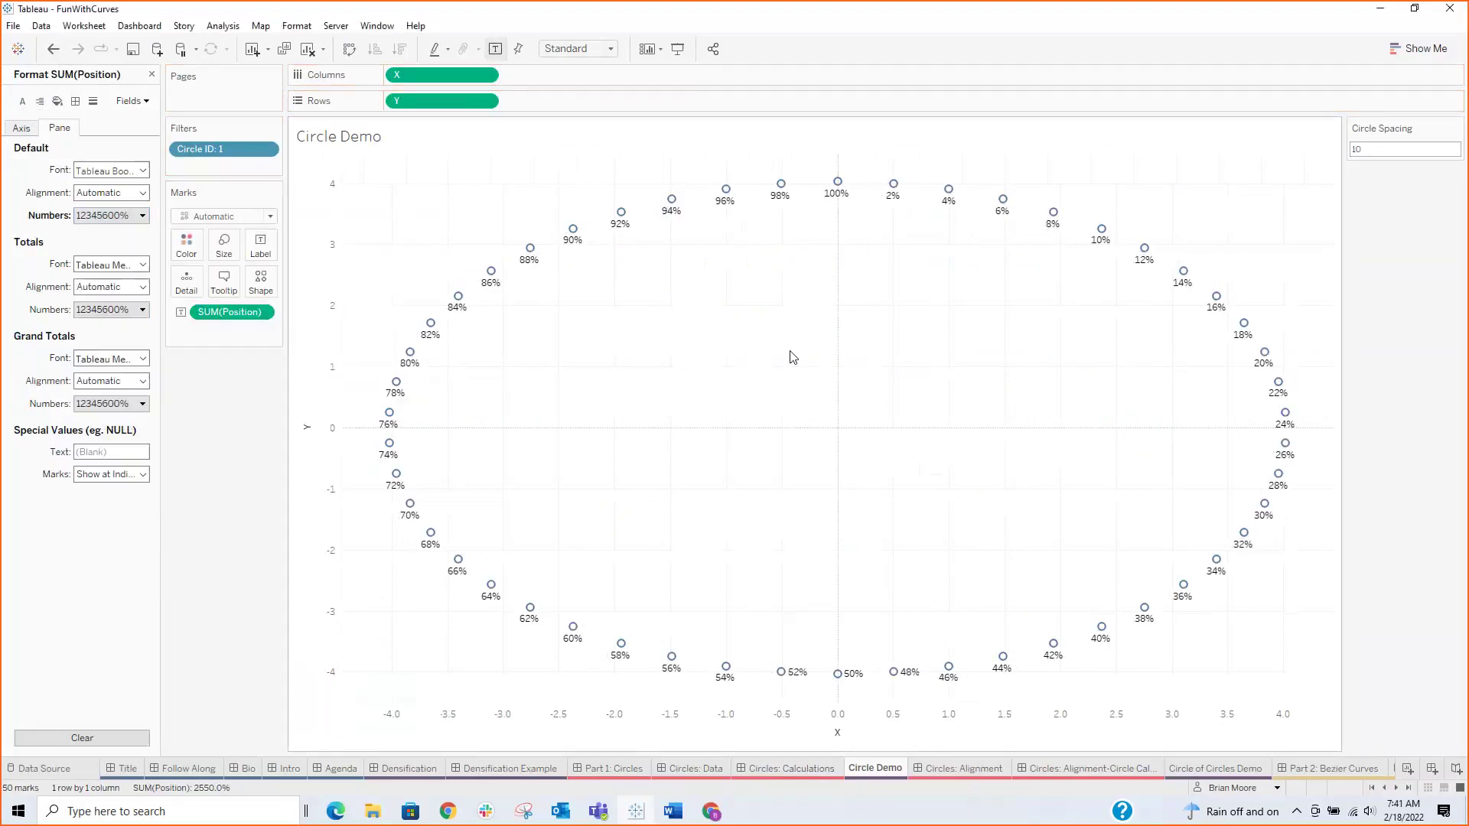
mouse_move(902, 201)
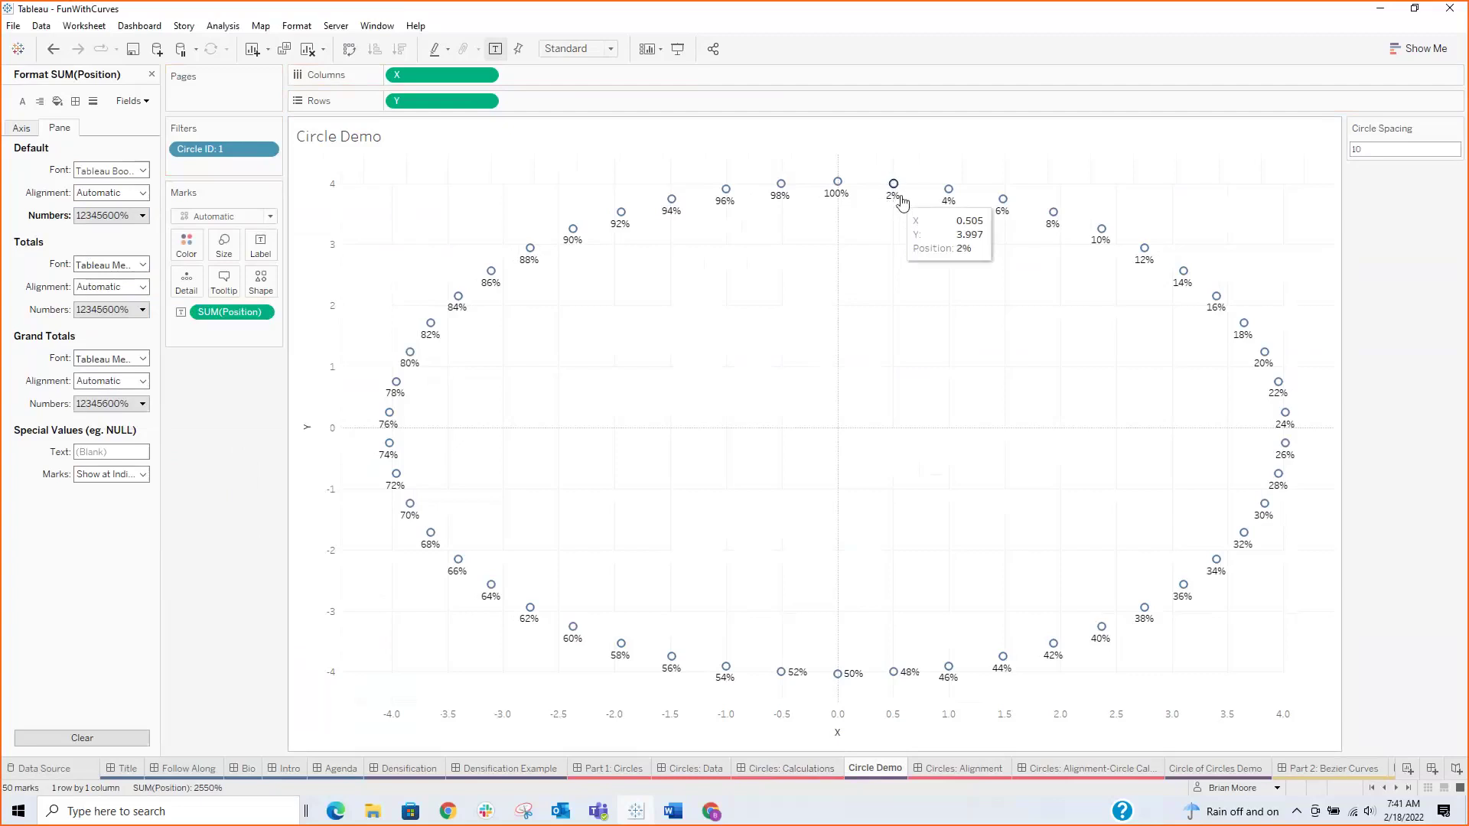
mouse_move(1194, 304)
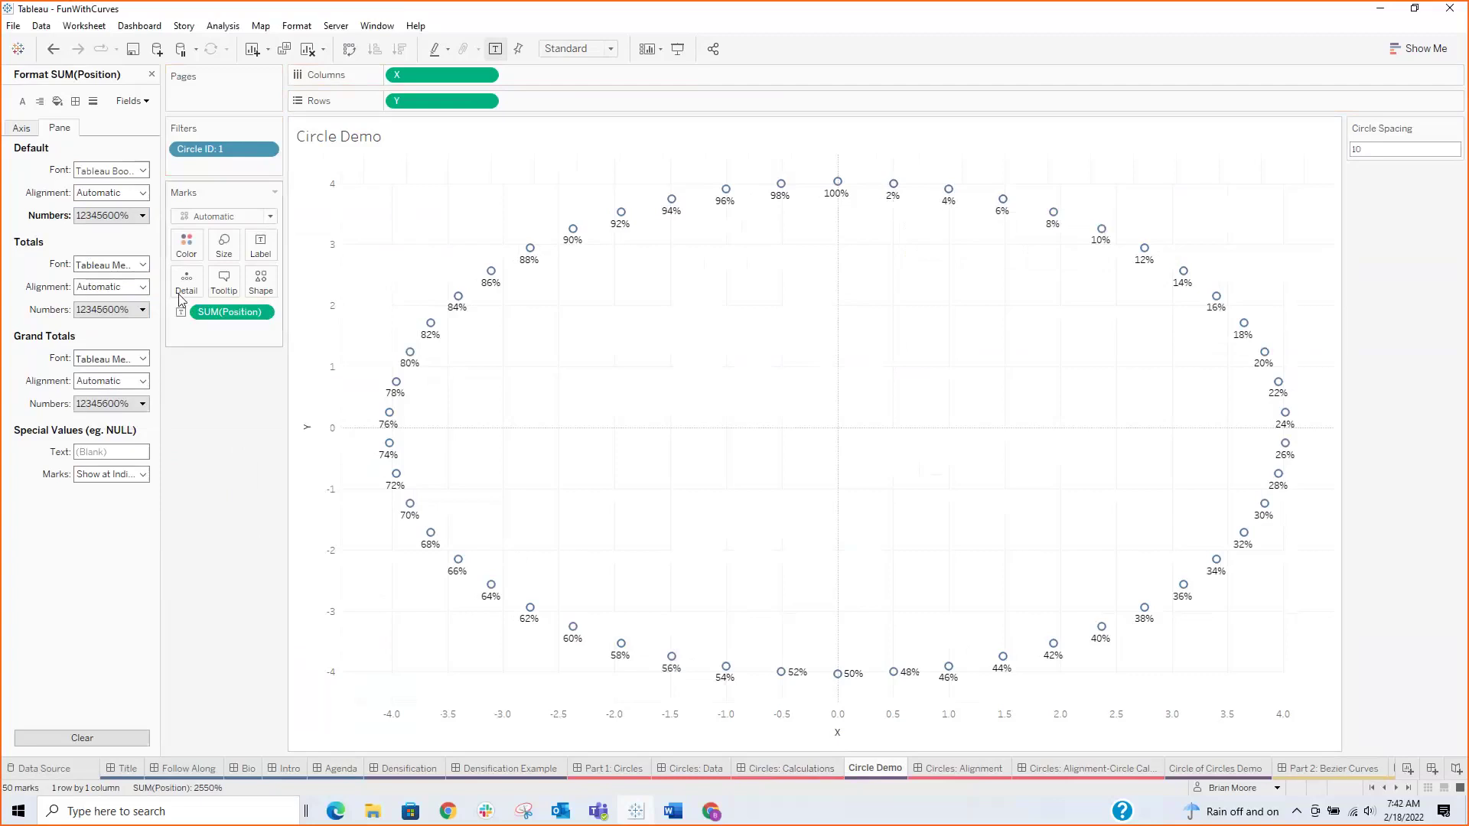
click(151, 75)
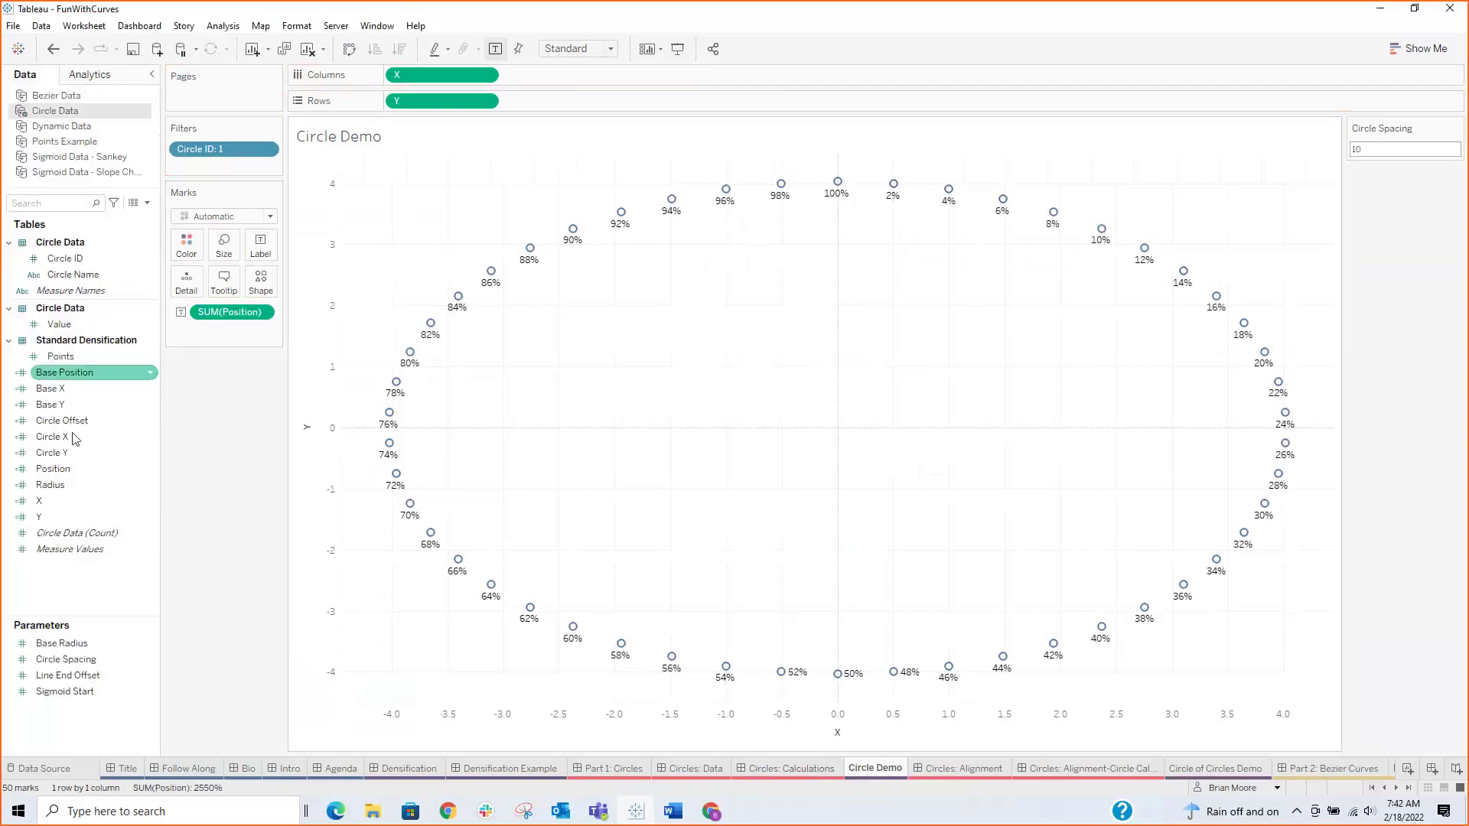
Add the minimum of Radius as a second label on the points
drag(70, 484, 260, 233)
click(686, 395)
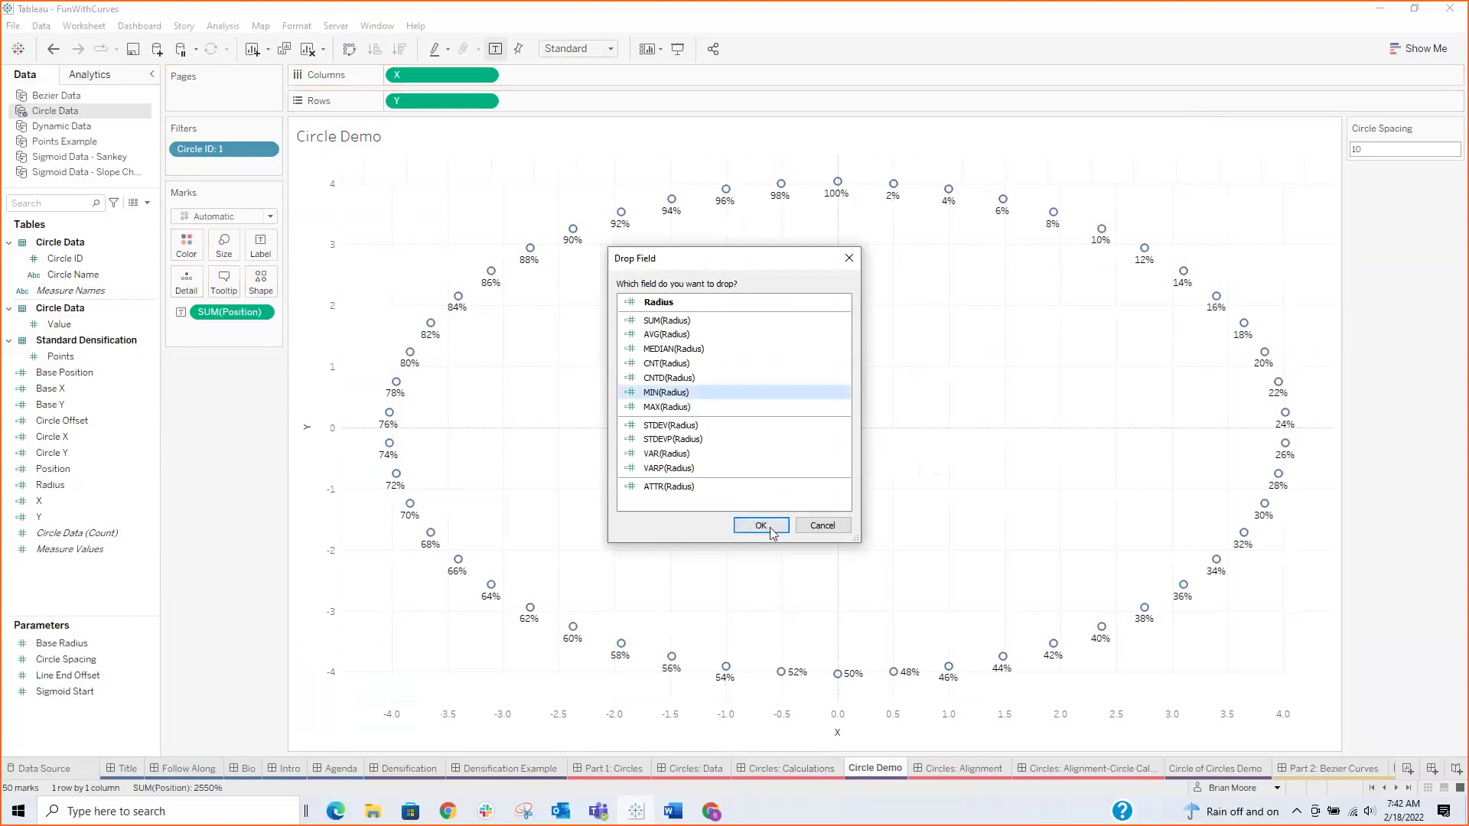
click(761, 526)
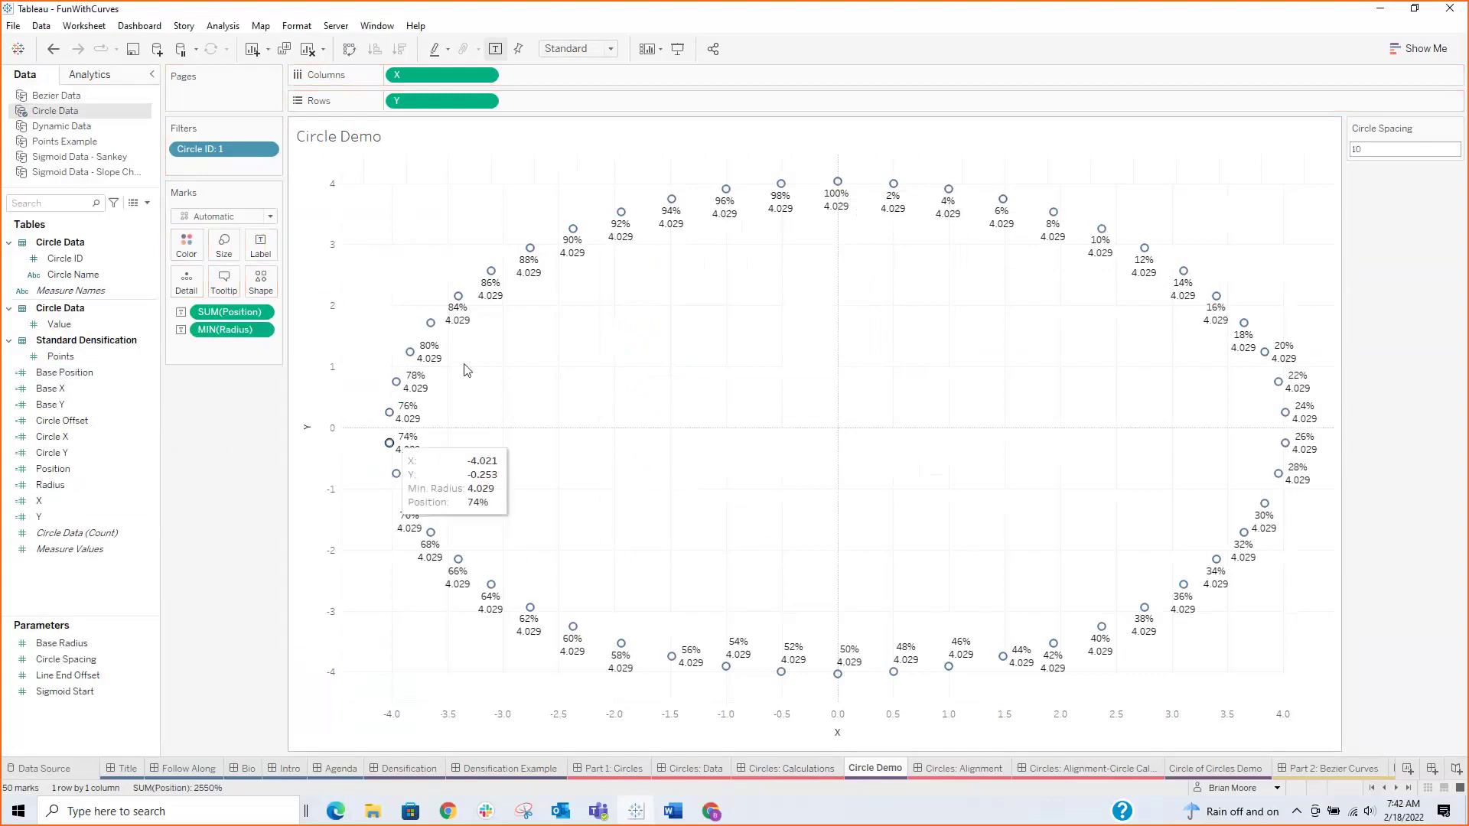
Remove the Circle ID filter and the Position and Radius labels, and set the mark type to Polygon
drag(57, 356, 419, 360)
drag(223, 246, 238, 453)
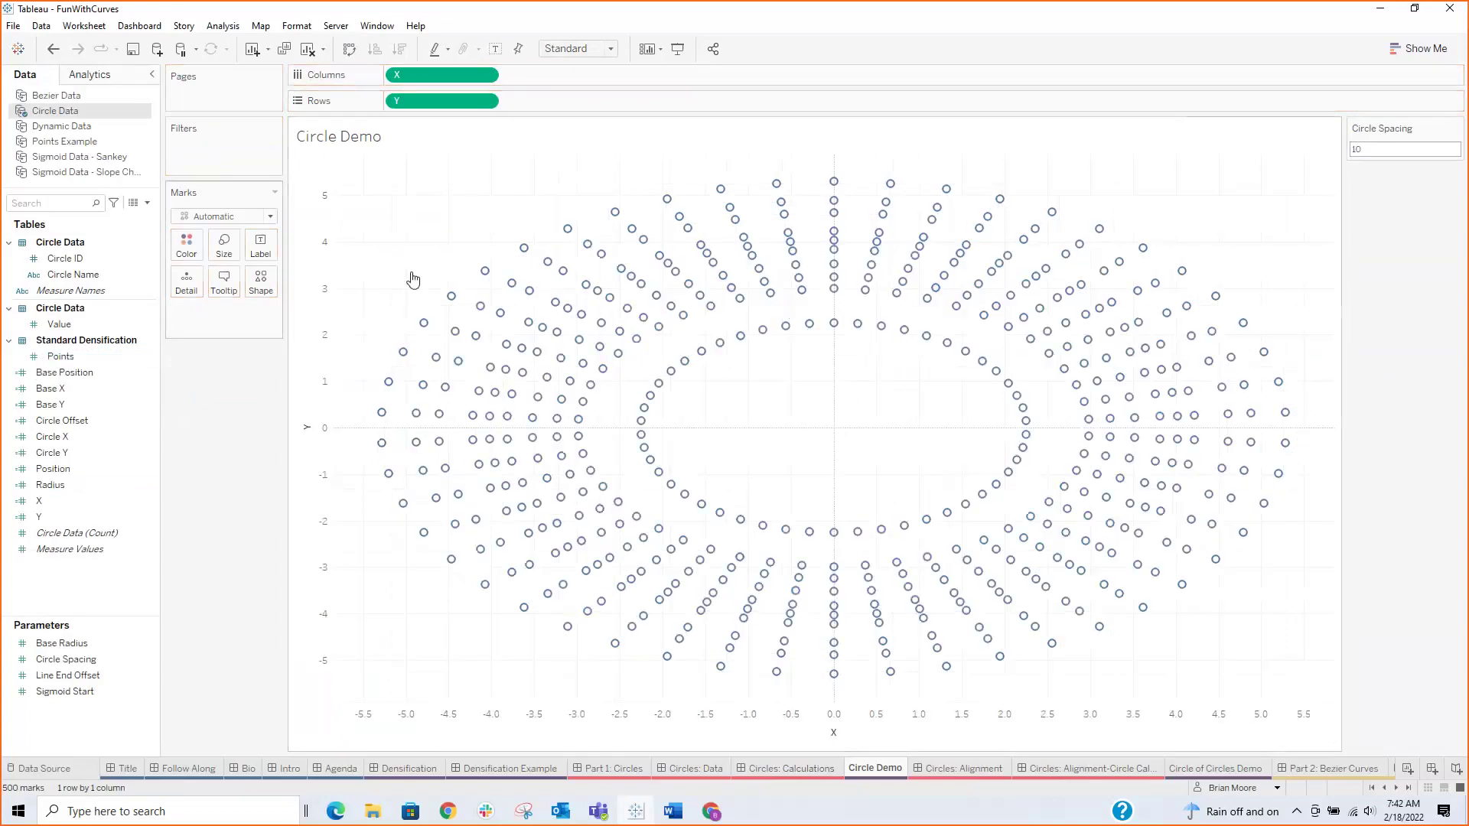
click(207, 218)
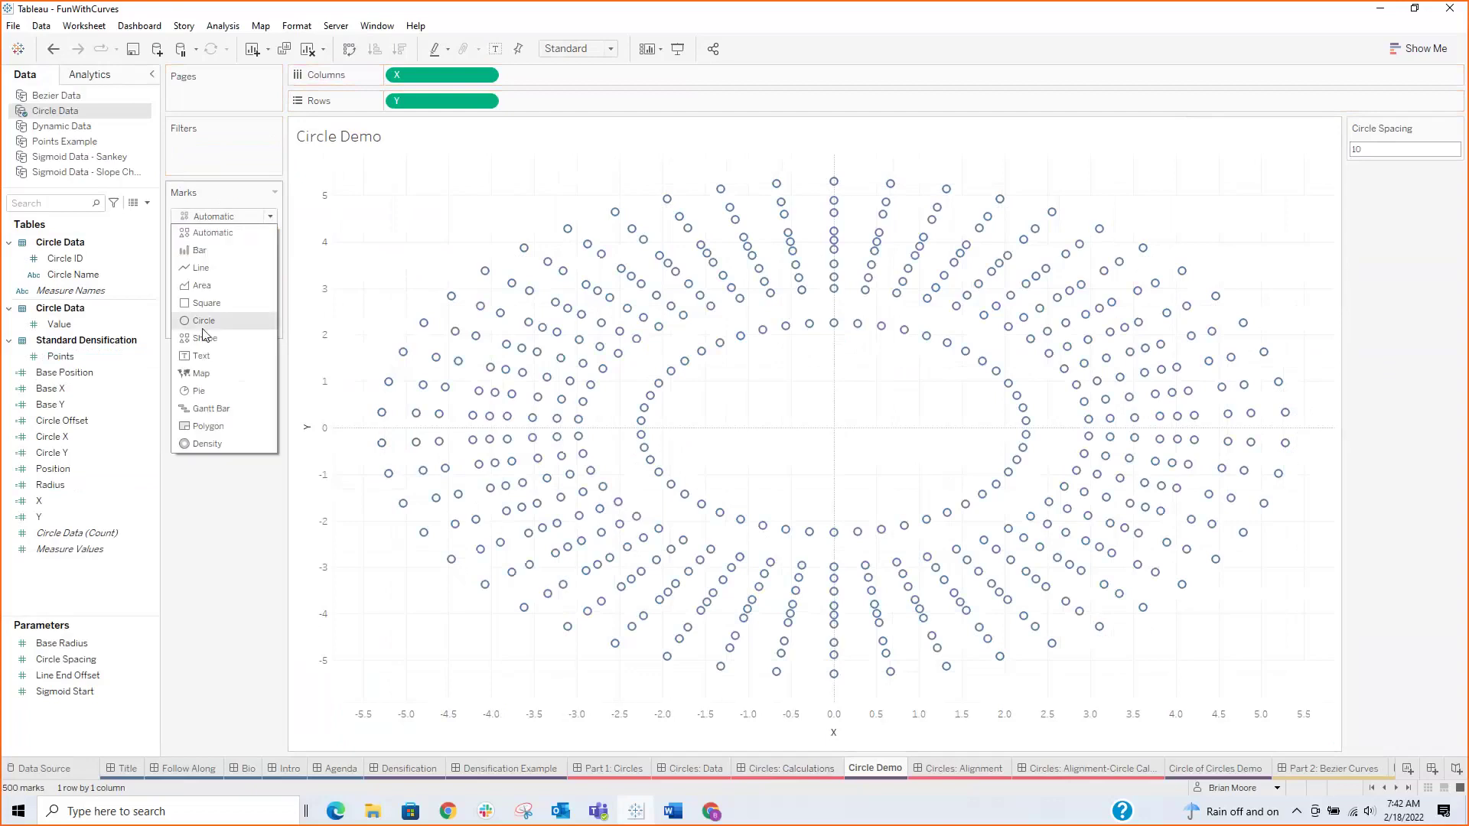
click(208, 426)
Color the polygons by Circle ID
click(115, 274)
click(68, 259)
drag(68, 263, 187, 255)
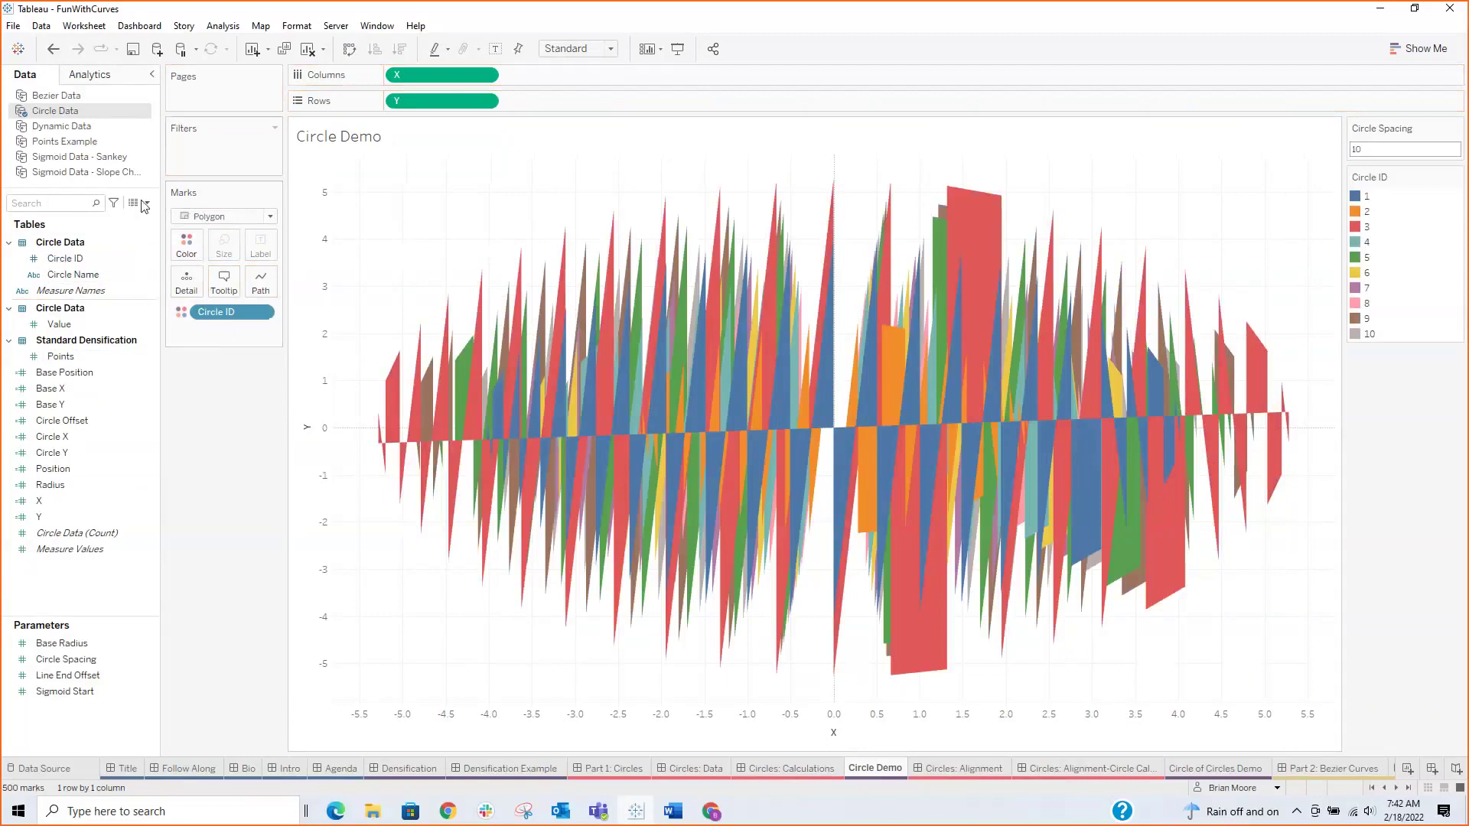
Check the Points values on the Circles: Data sheet and the Circles: Calculations sheet, and return to Circle Demo
click(58, 325)
click(61, 372)
click(70, 357)
click(689, 768)
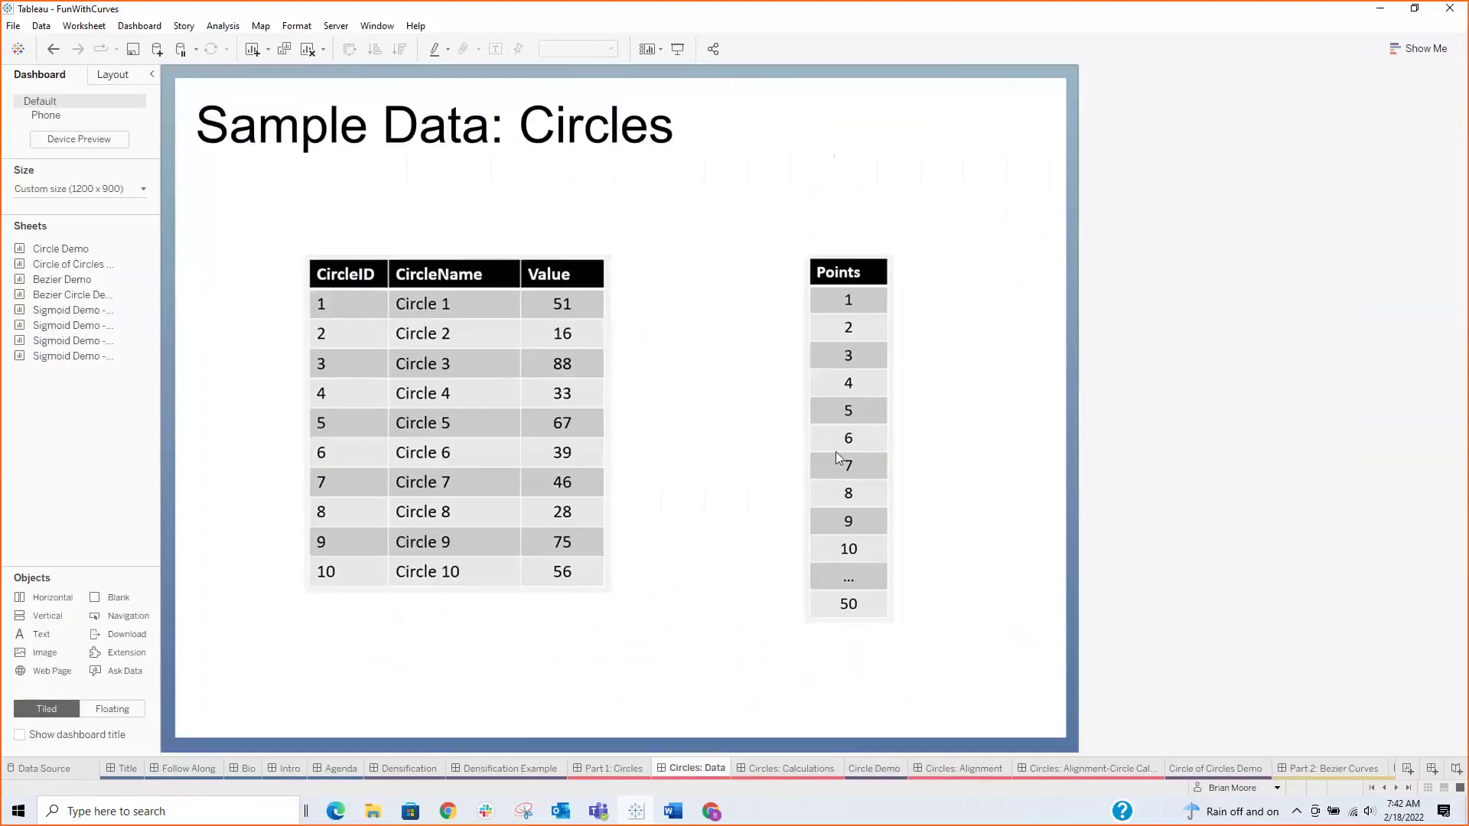
click(803, 772)
click(874, 768)
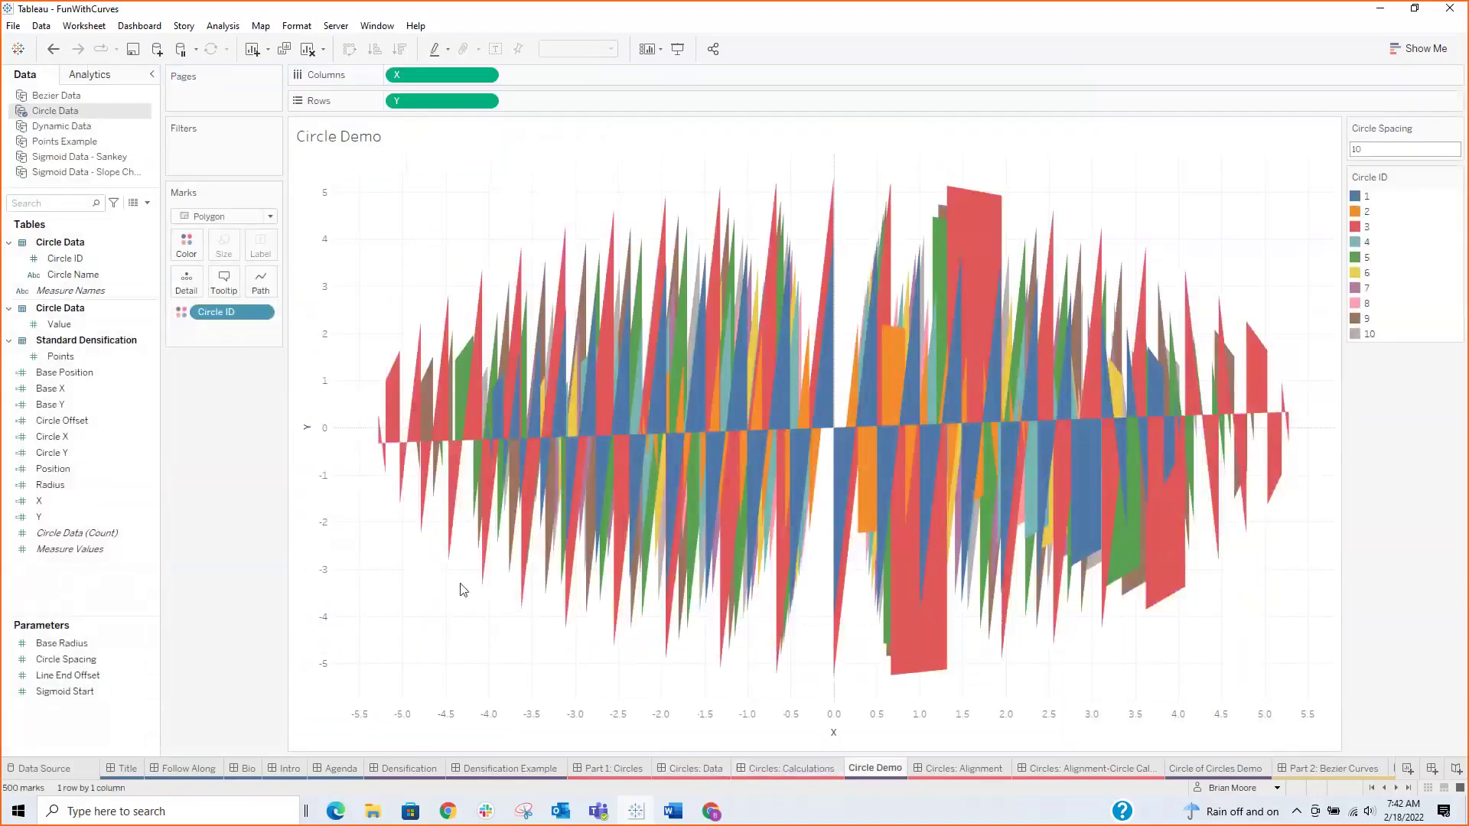
Set the unaggregated Points field as the path that orders the polygon vertices
click(71, 359)
drag(73, 361, 261, 286)
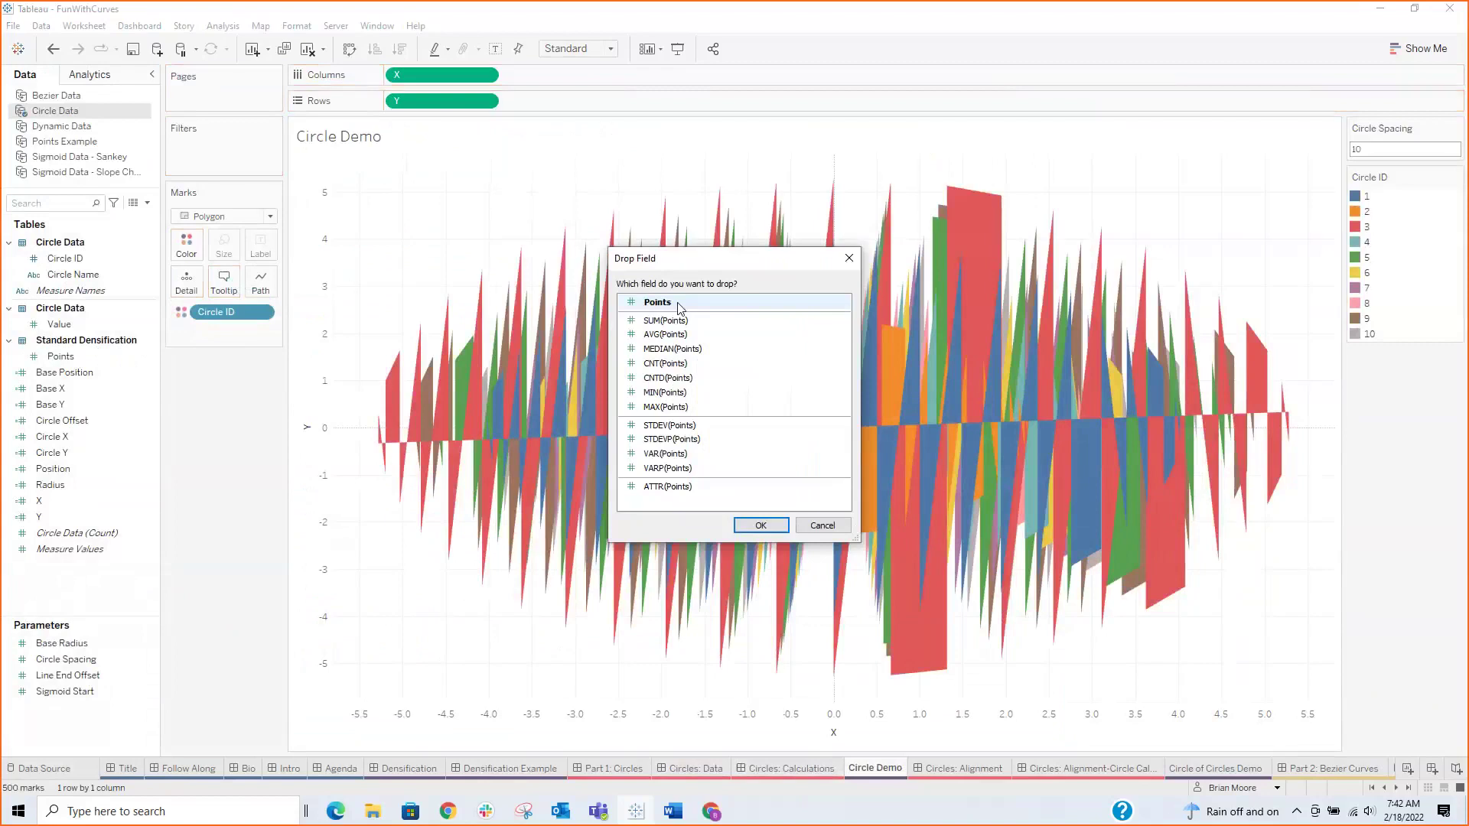
click(761, 524)
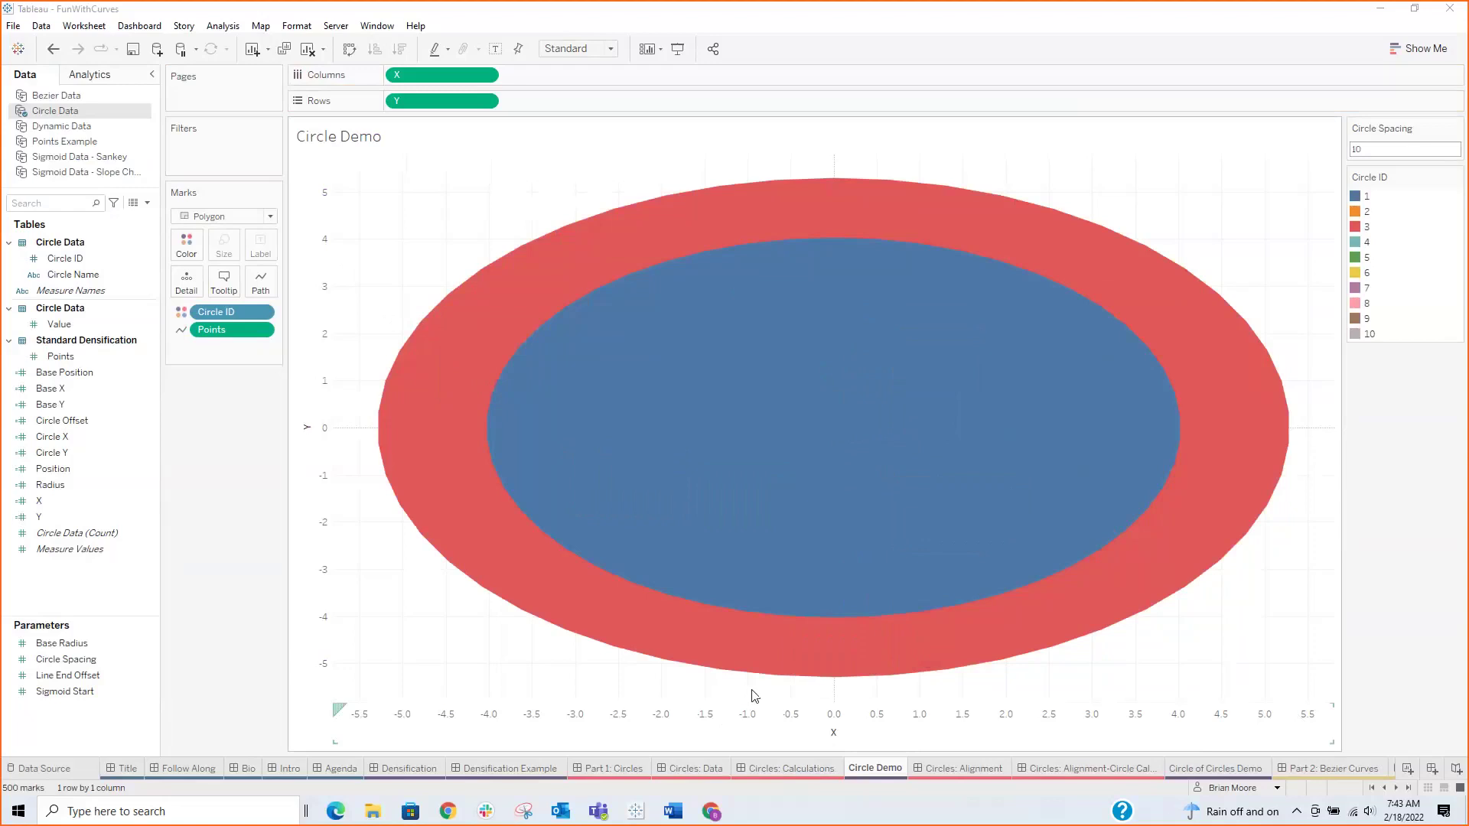
Examine the overlapping circles by highlighting Circle IDs 2 through 10 one at a time, and clear the highlight
mouse_move(976, 418)
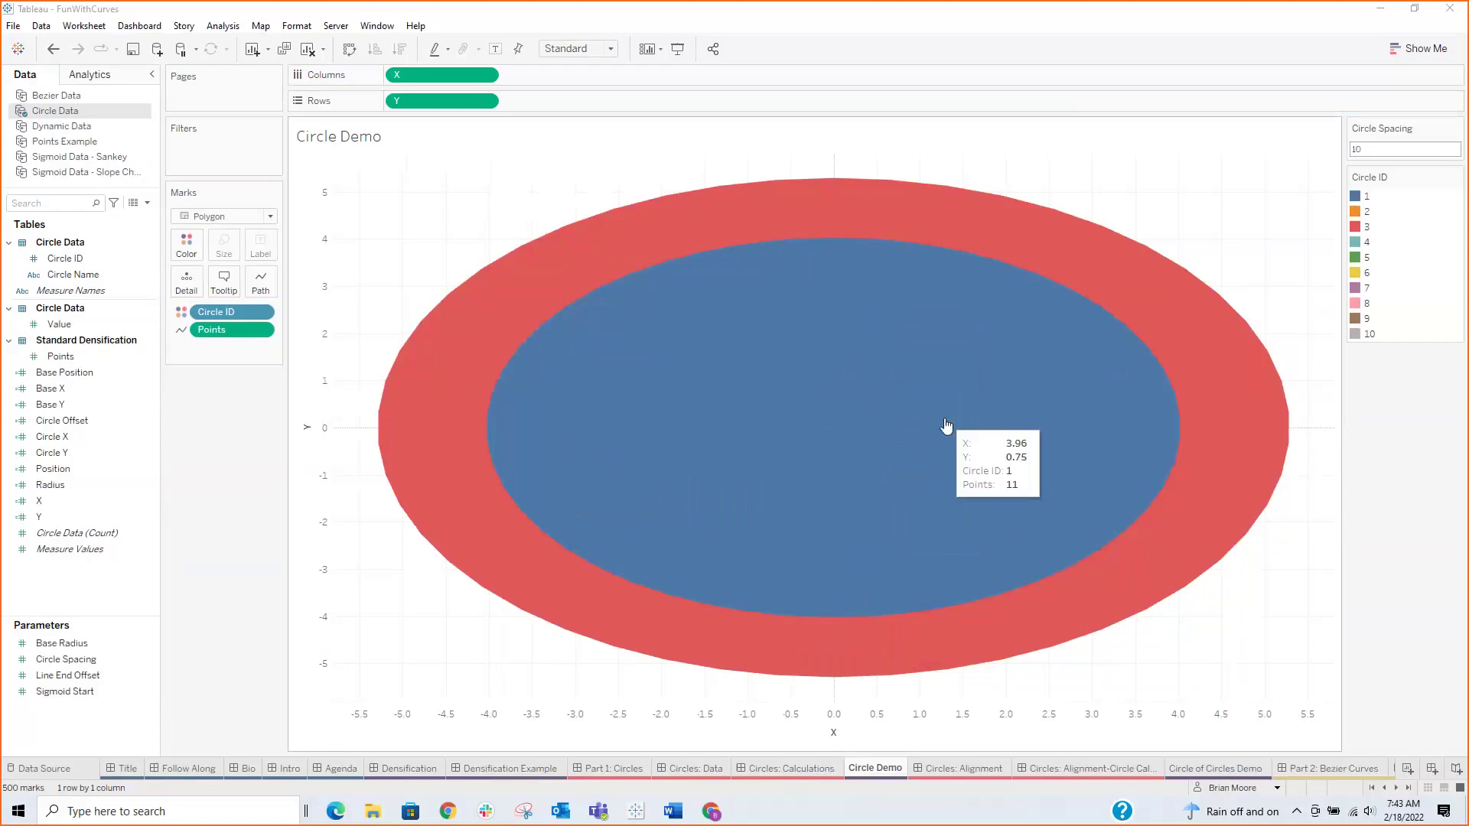
mouse_move(726, 521)
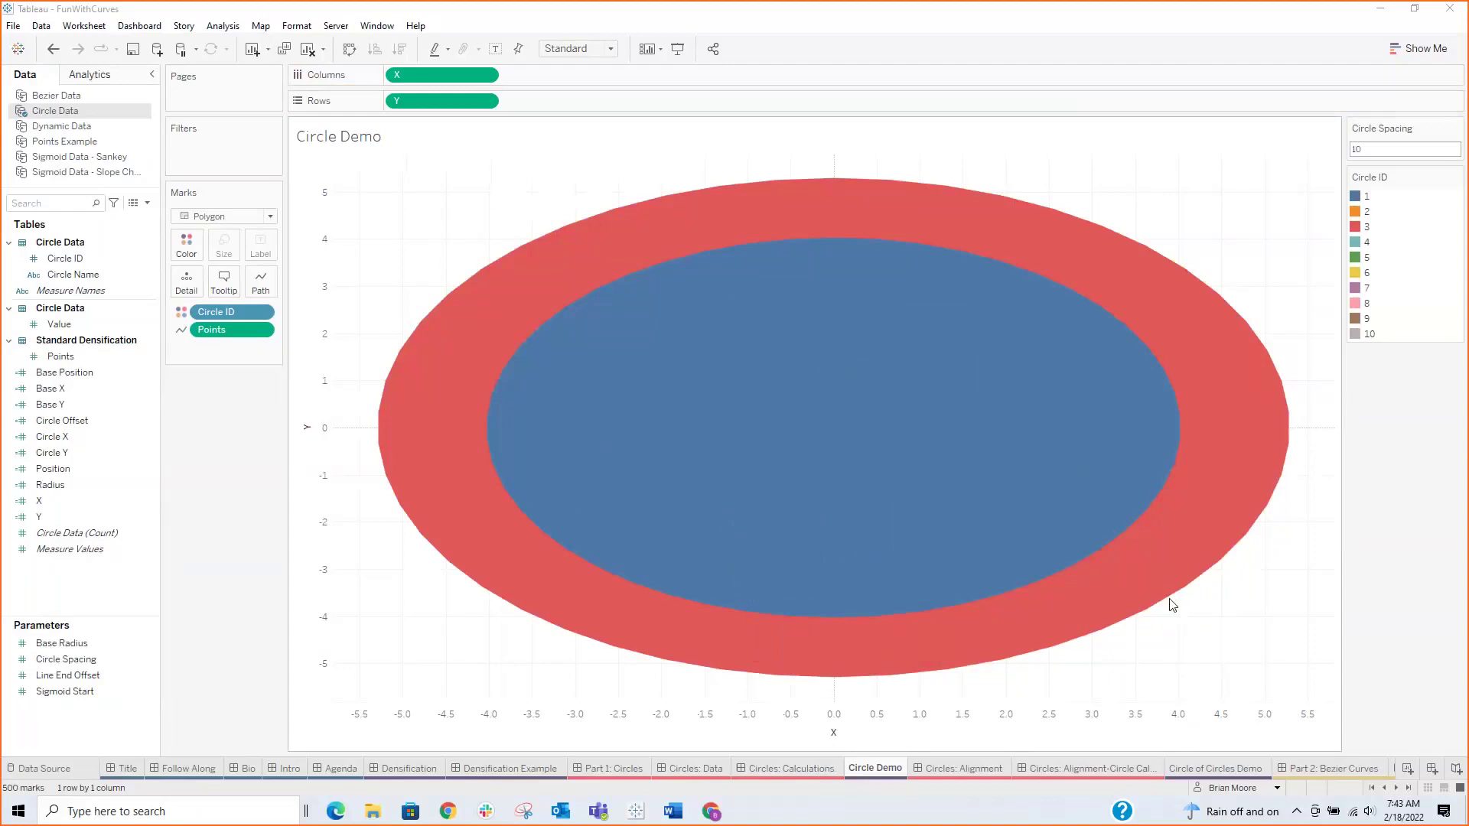
mouse_move(1167, 586)
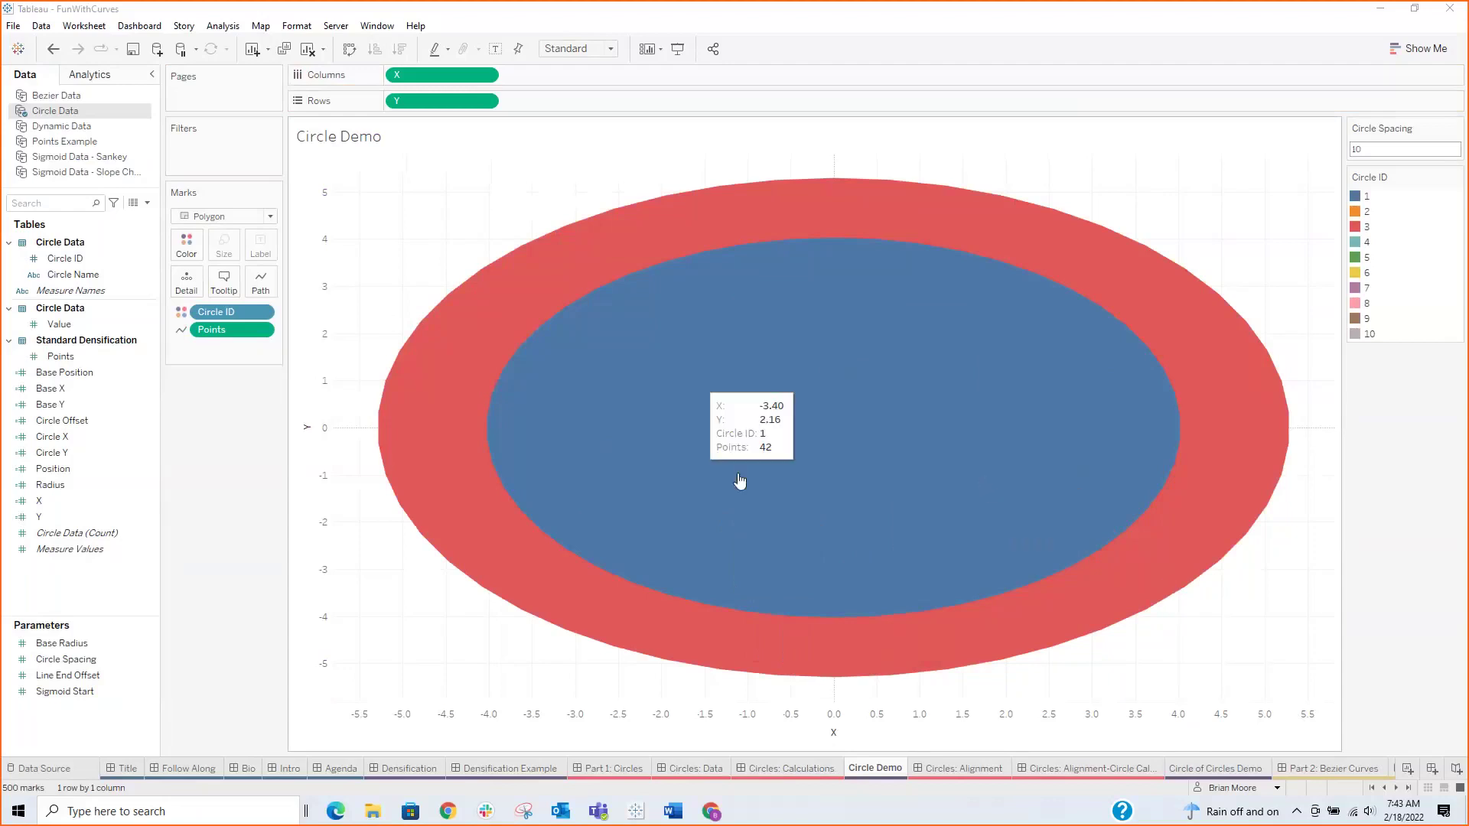
mouse_move(843, 437)
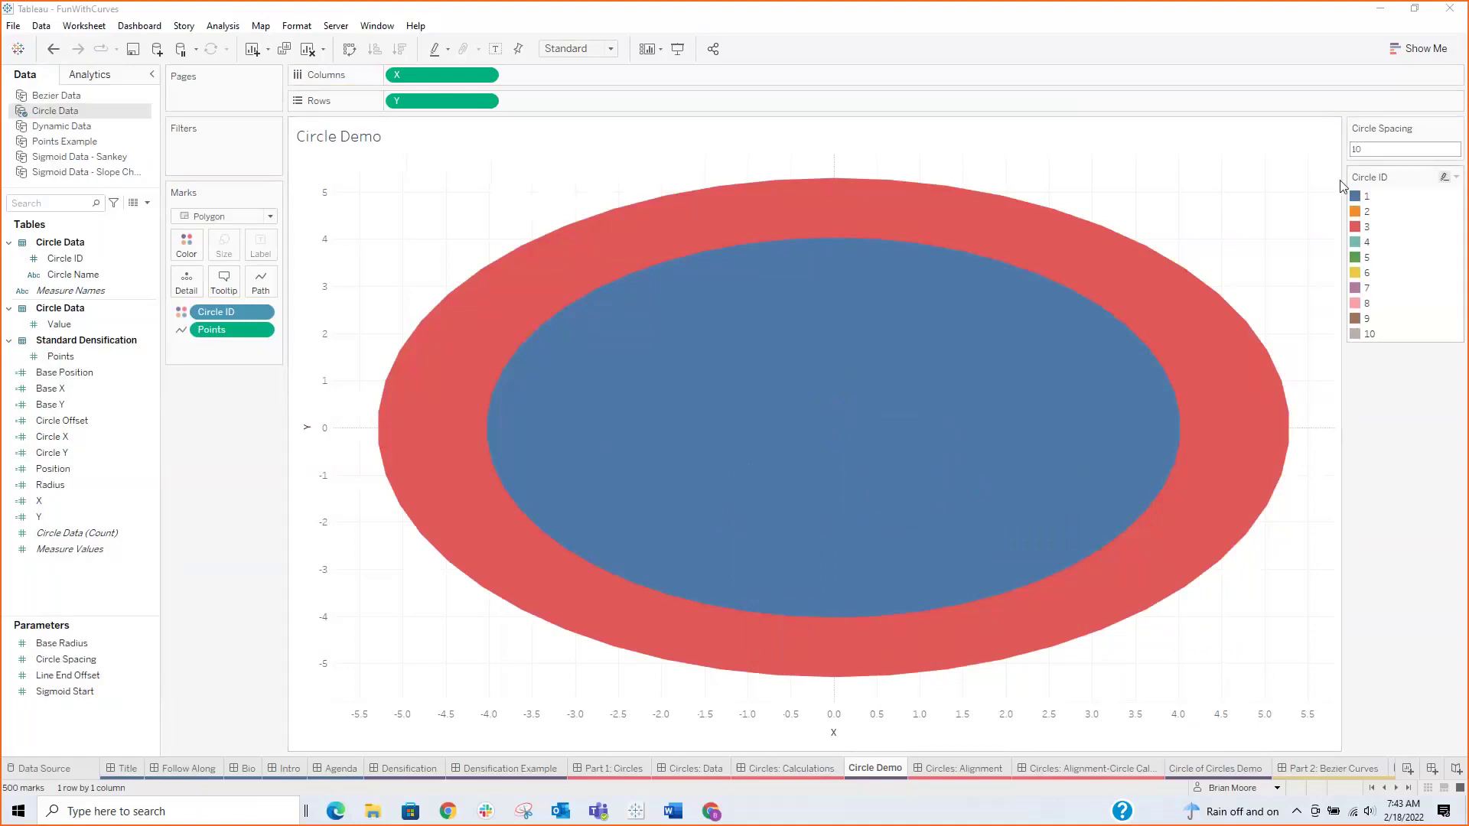
click(1364, 212)
click(1366, 227)
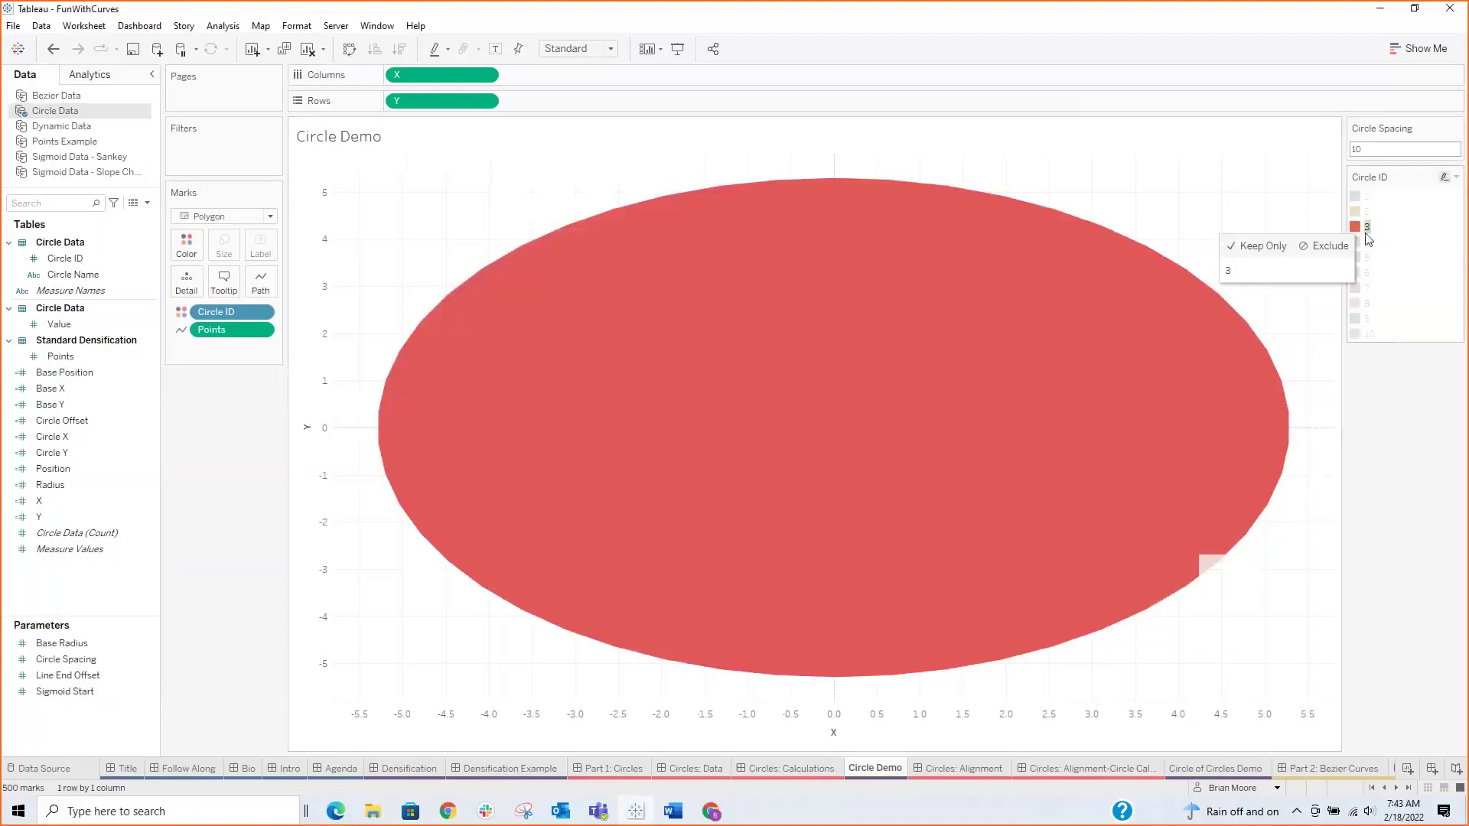
click(1366, 242)
click(1367, 257)
click(1367, 274)
click(1367, 288)
click(1368, 302)
click(1369, 318)
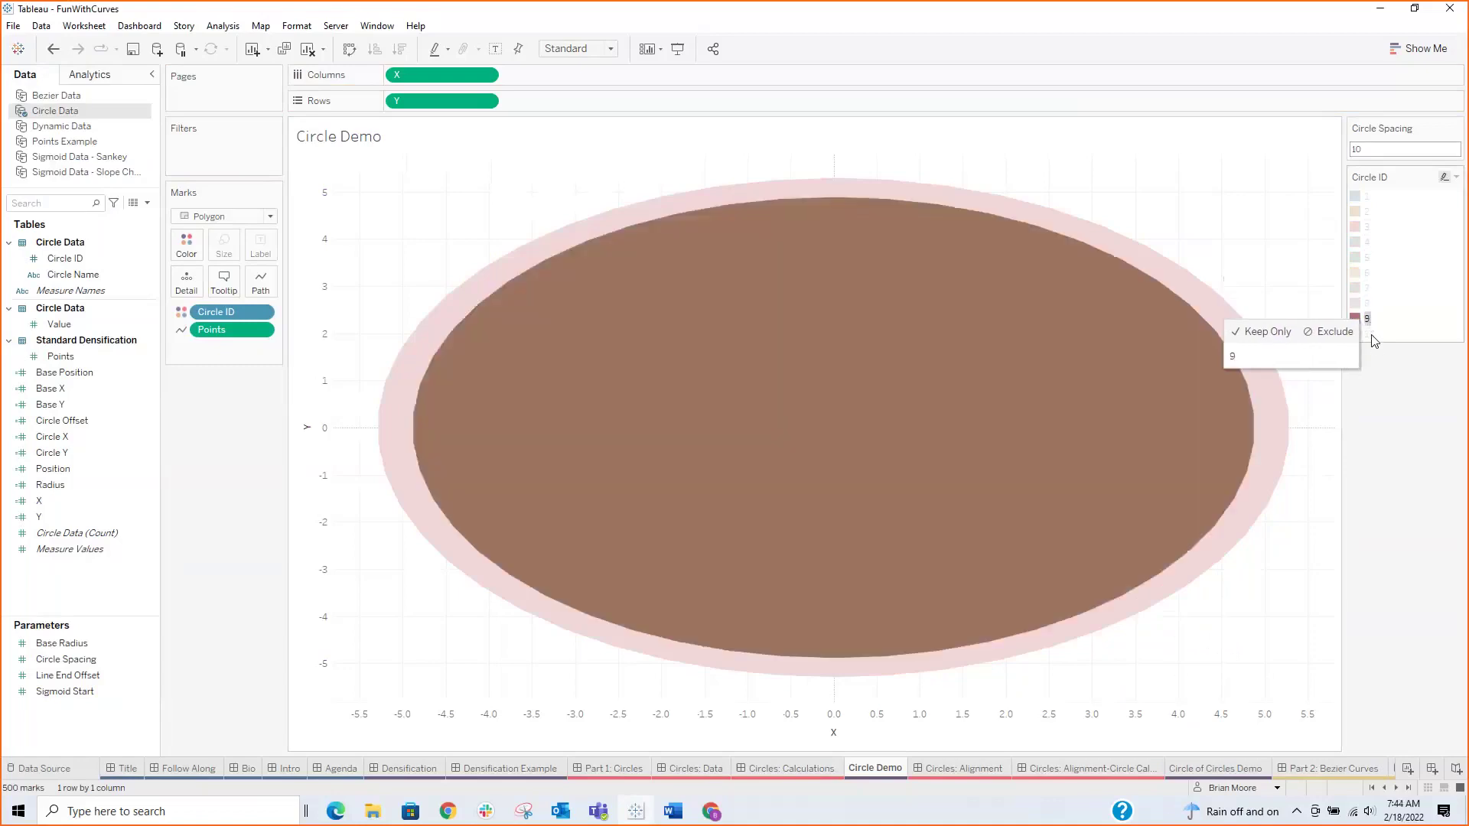
click(1370, 334)
click(1370, 334)
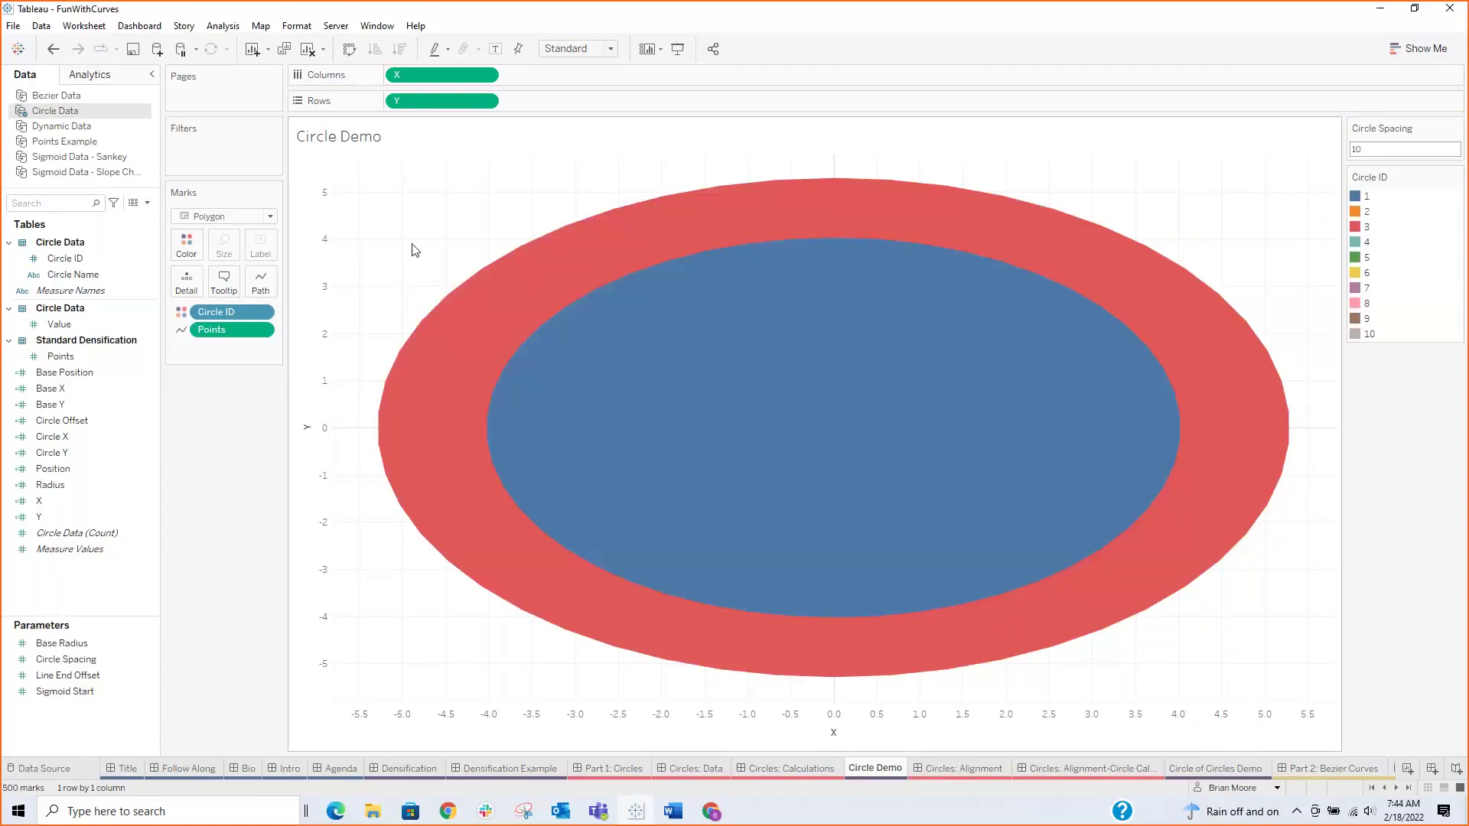
Split the circles into separate rows by placing Circle ID before Y on Rows, and remove it again
drag(98, 255, 395, 105)
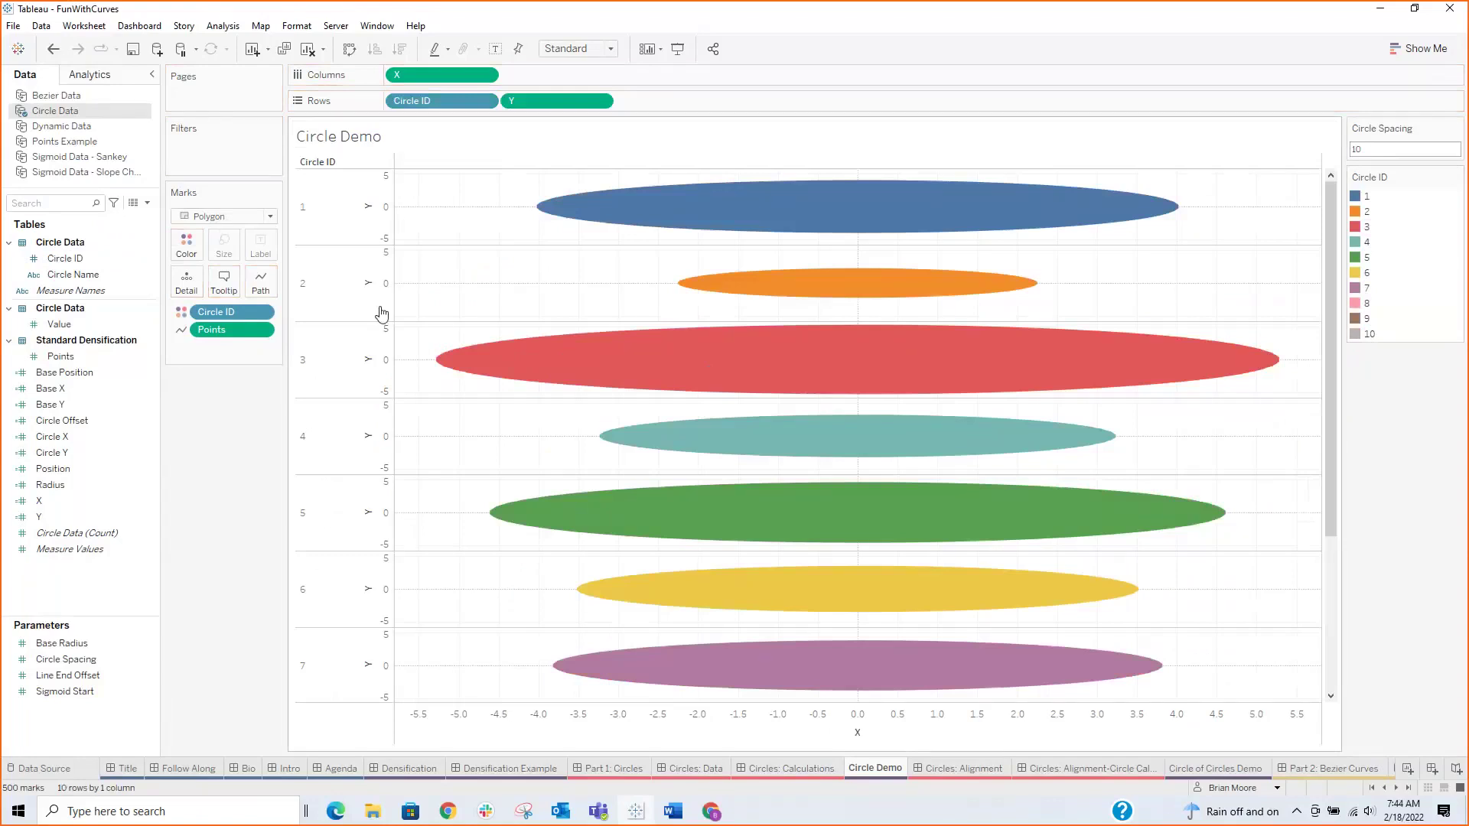
drag(419, 107, 413, 12)
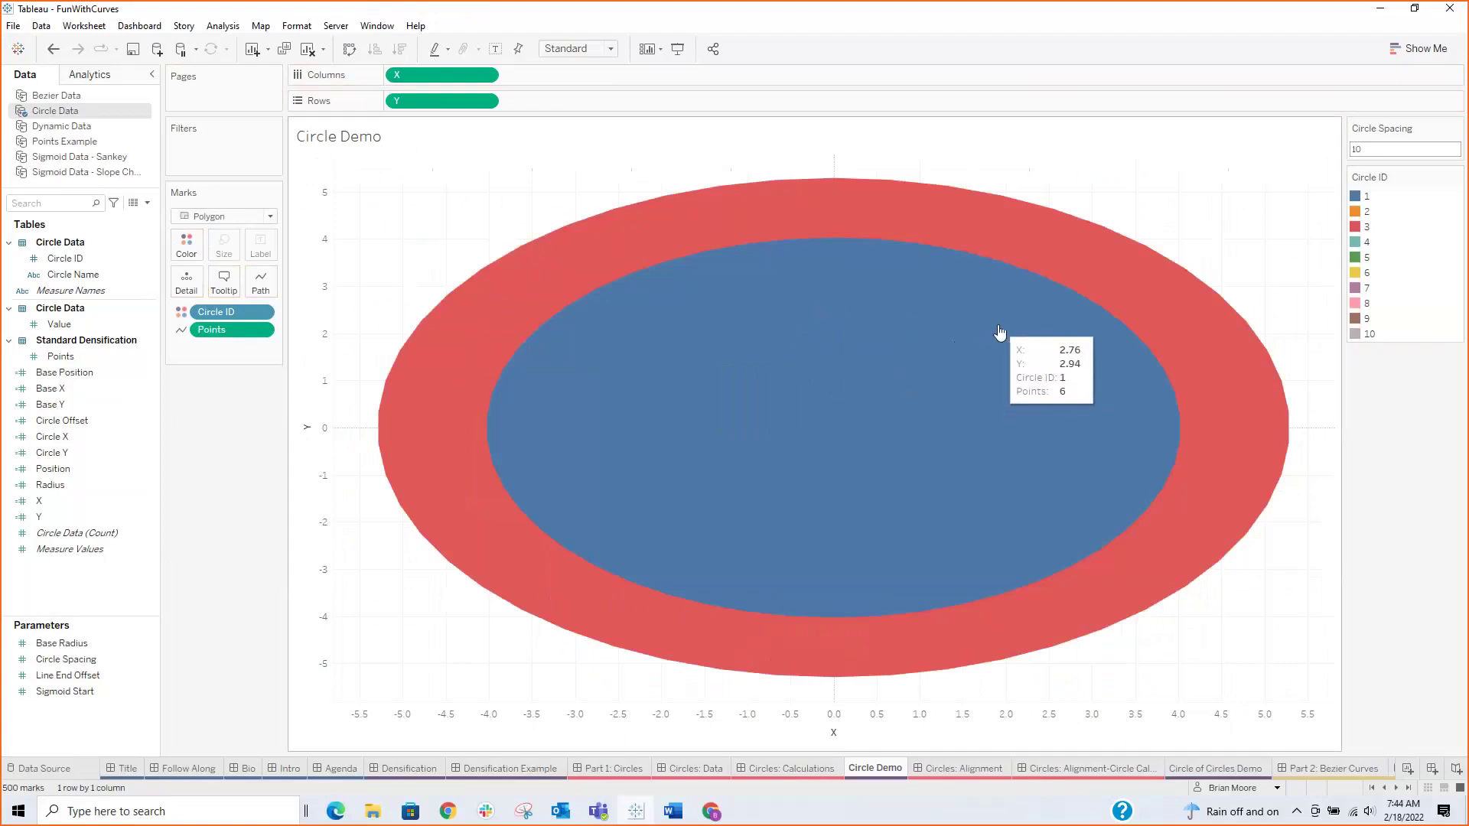
Inspect the Circle Spacing parameter and the formula of the Circle Offset calculated field, leaving both as they are
click(1384, 148)
right_click(100, 420)
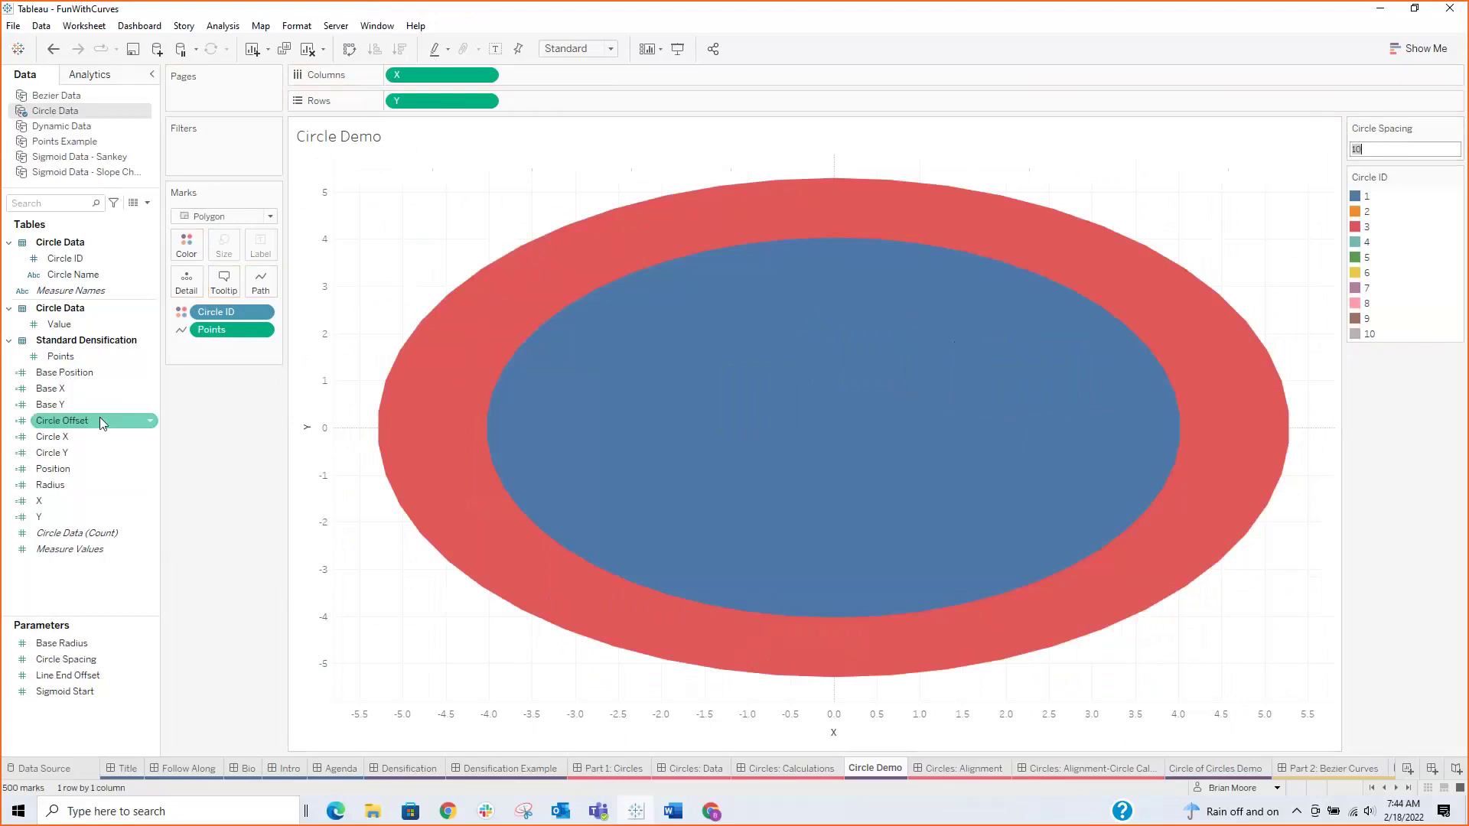
click(154, 511)
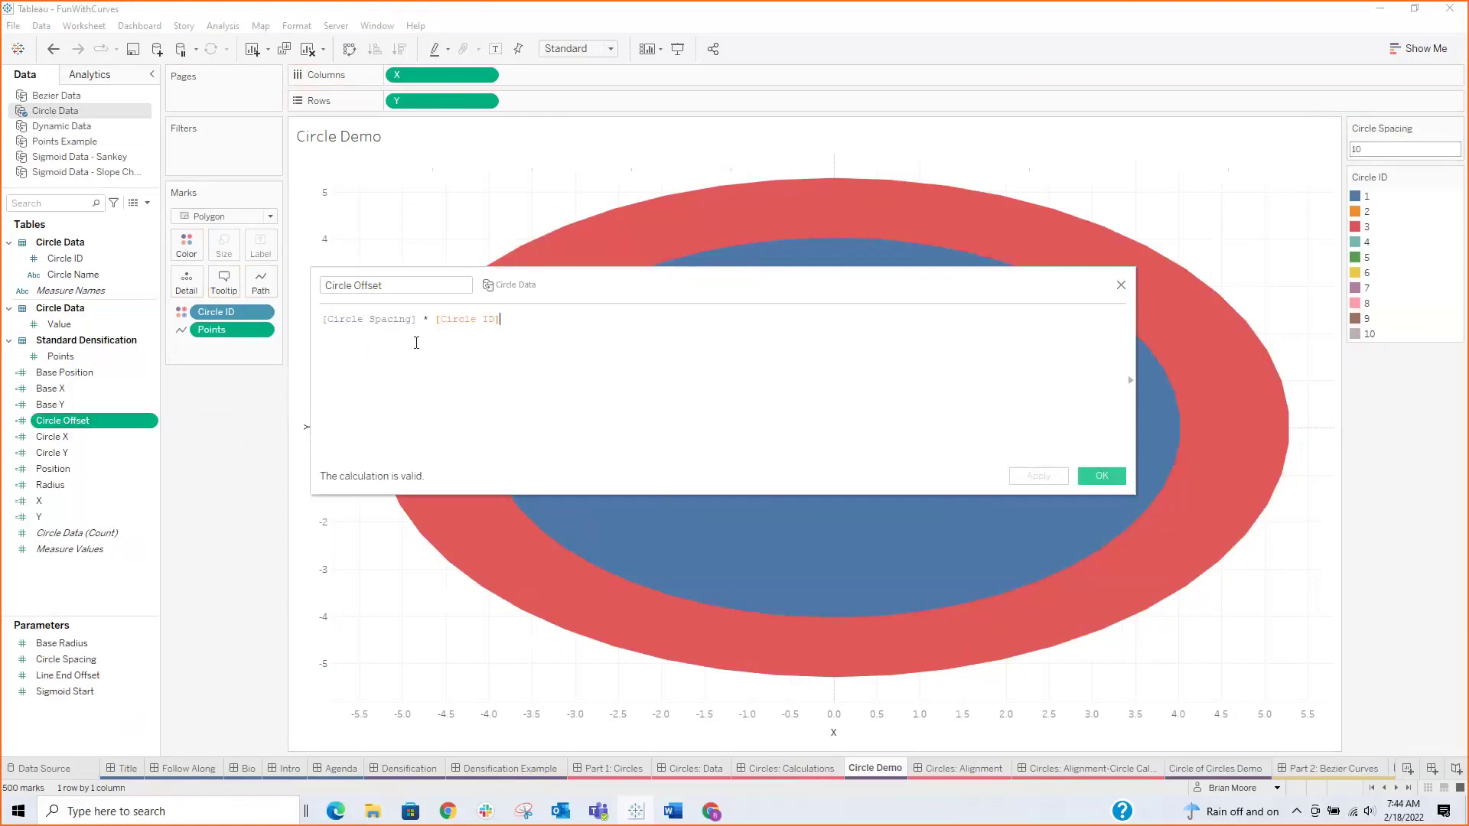
click(1121, 286)
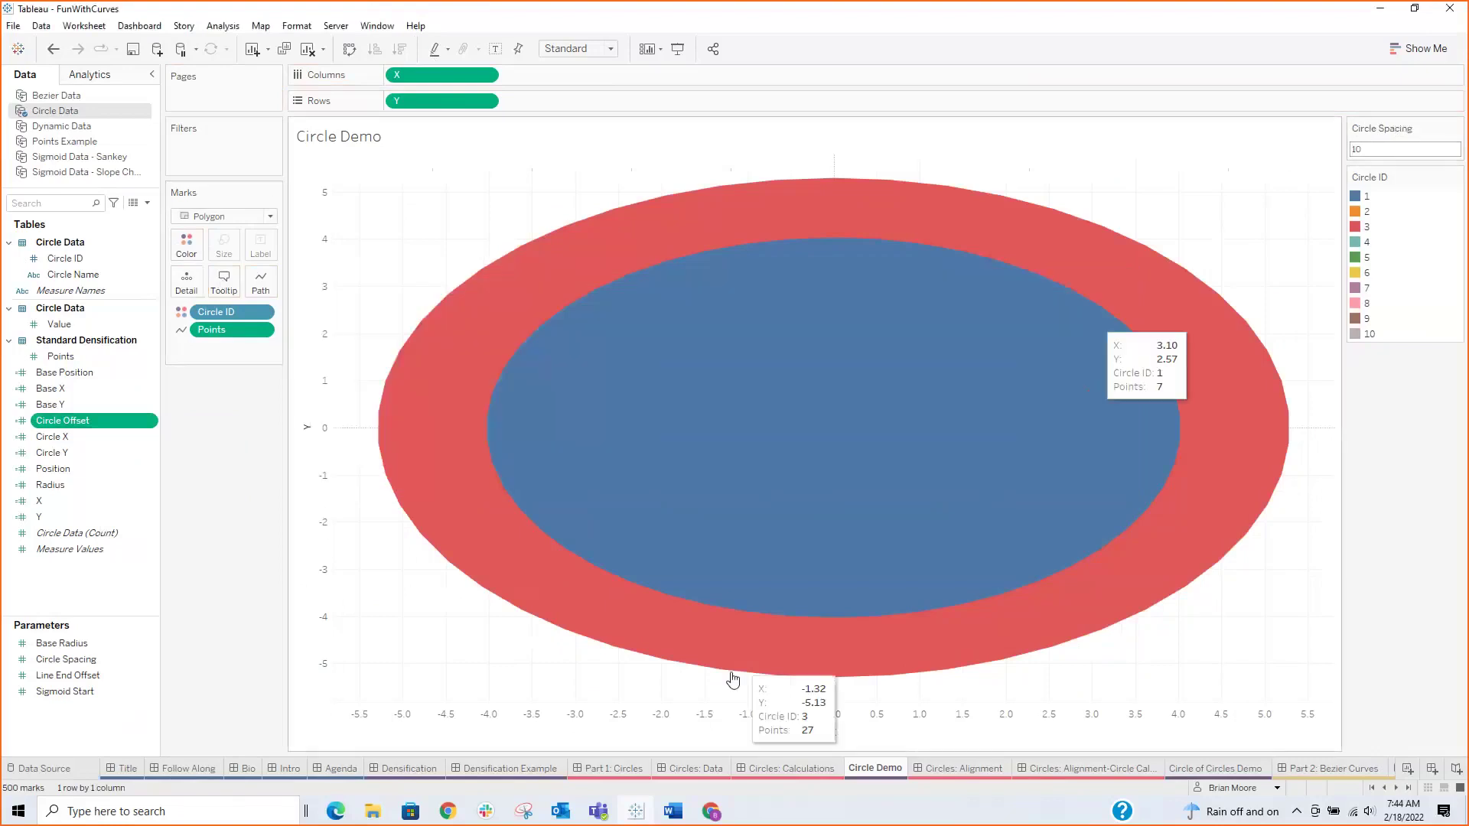
Review the sample circle data and the X and Y formulas on the presentation sheets, and go back to Circle Demo
click(692, 767)
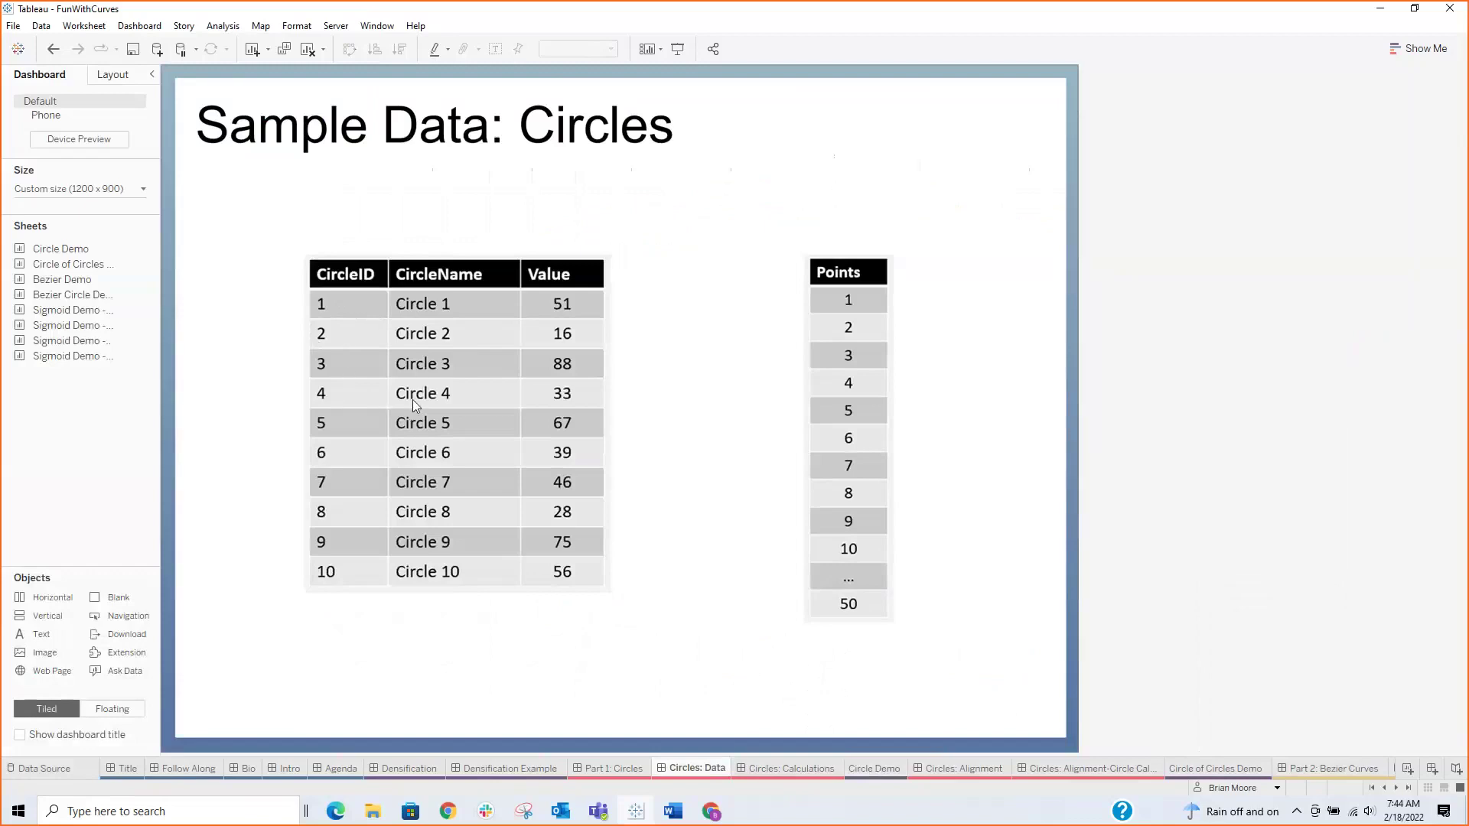
click(797, 774)
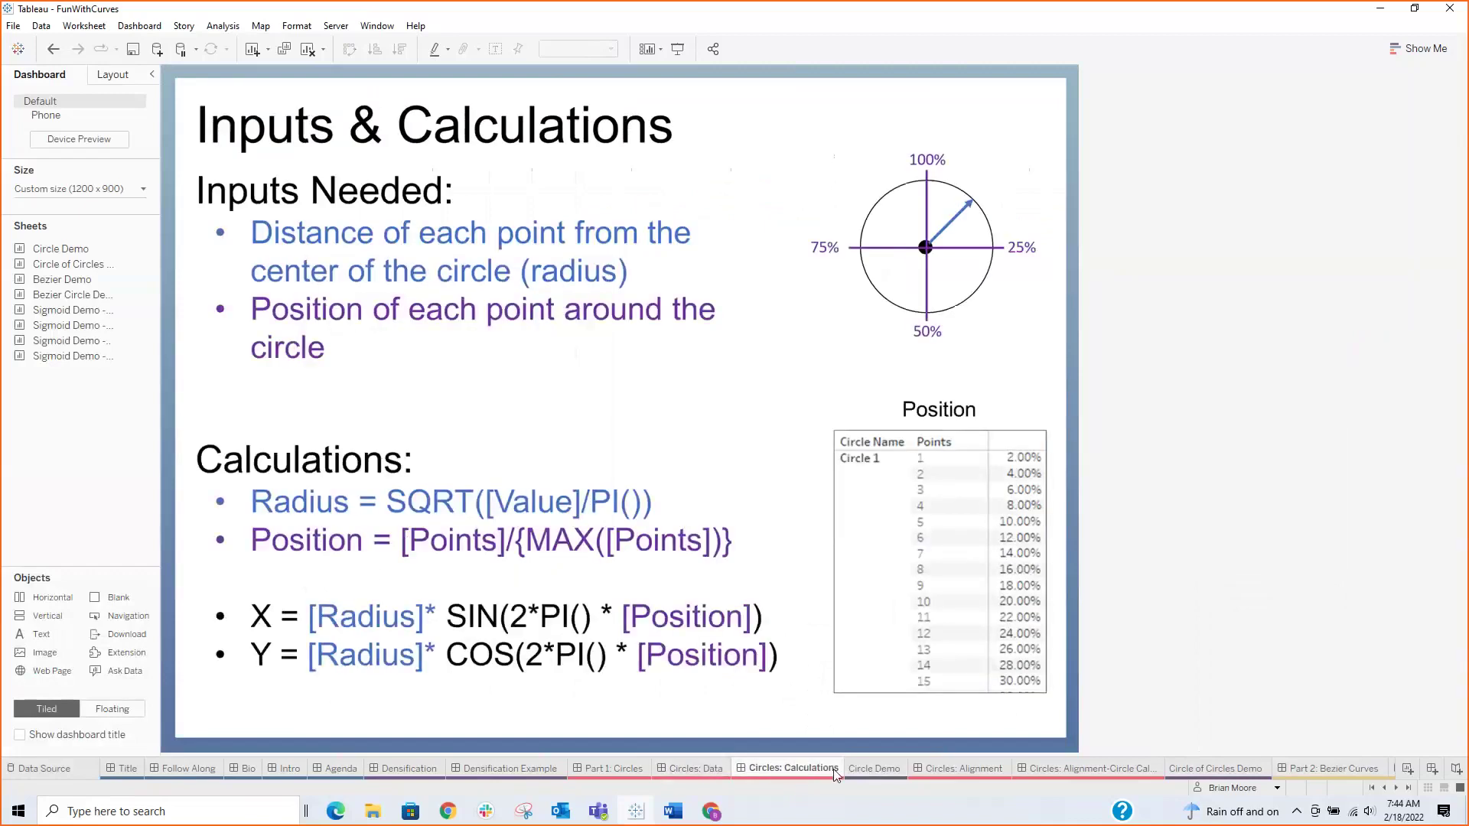
click(862, 769)
Add the Circle Offset field to the end of the X formula so the circles spread out along the X axis
right_click(59, 507)
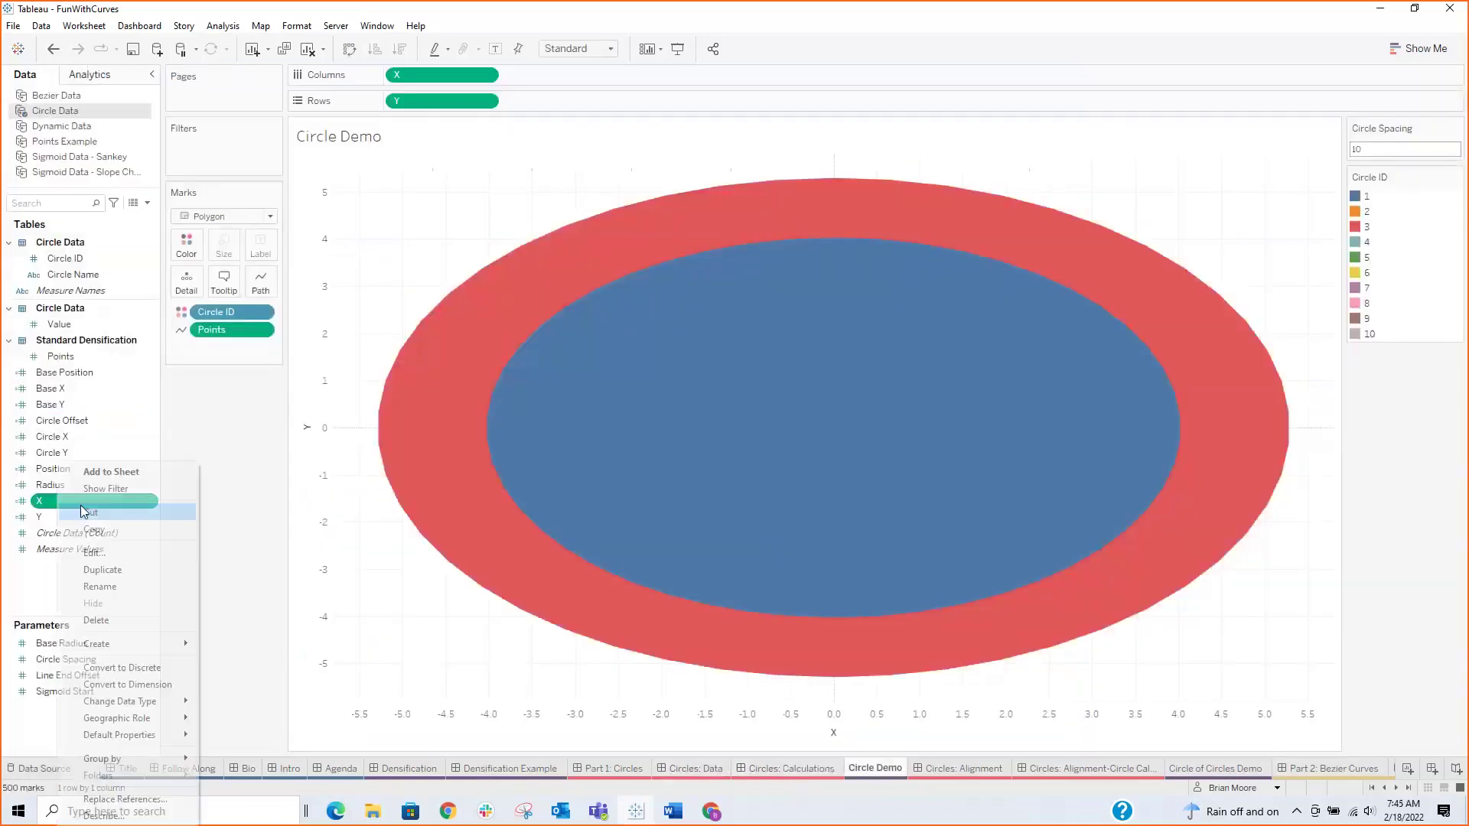
click(109, 554)
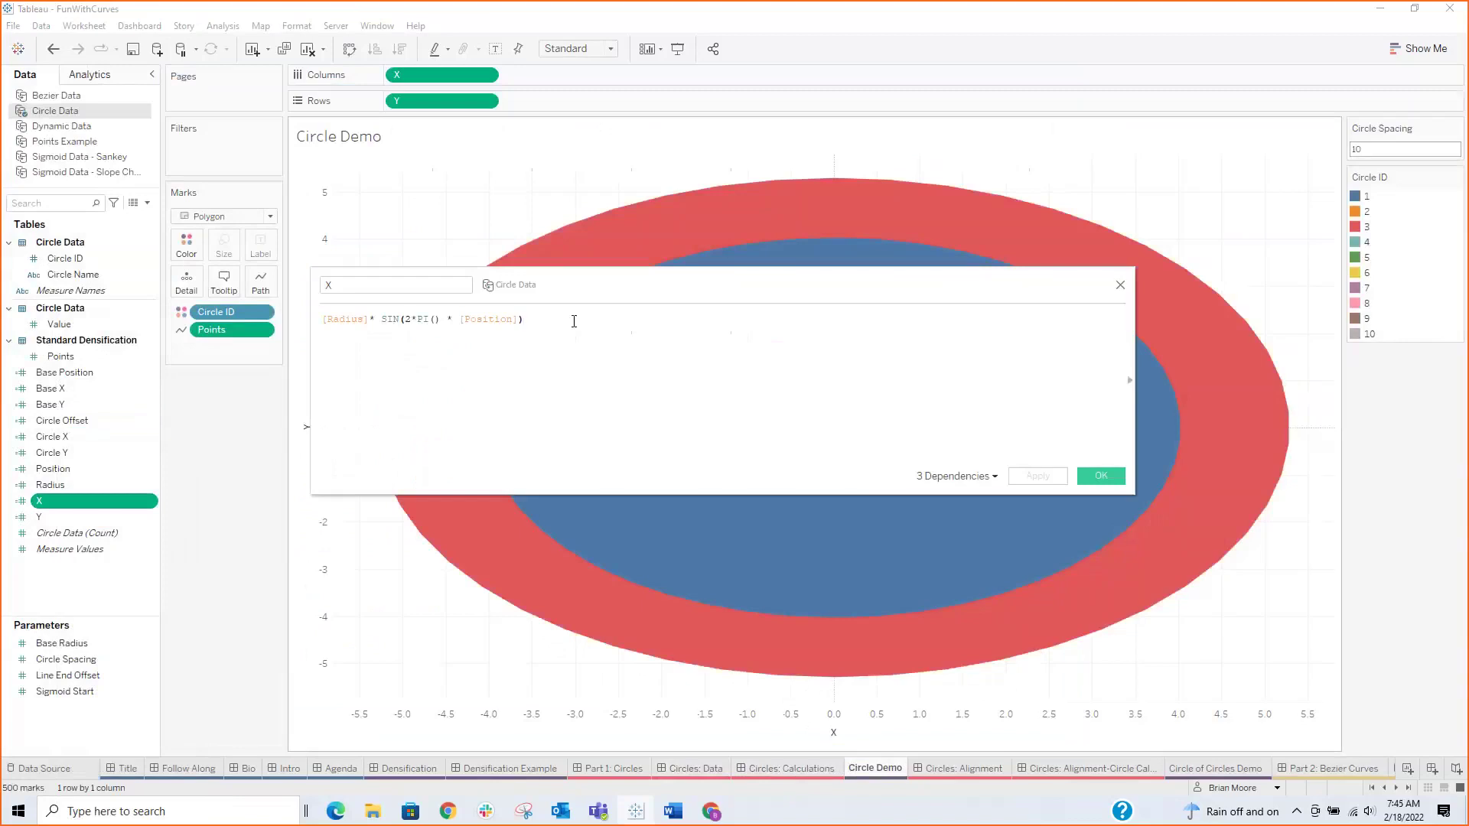
text(+ off)
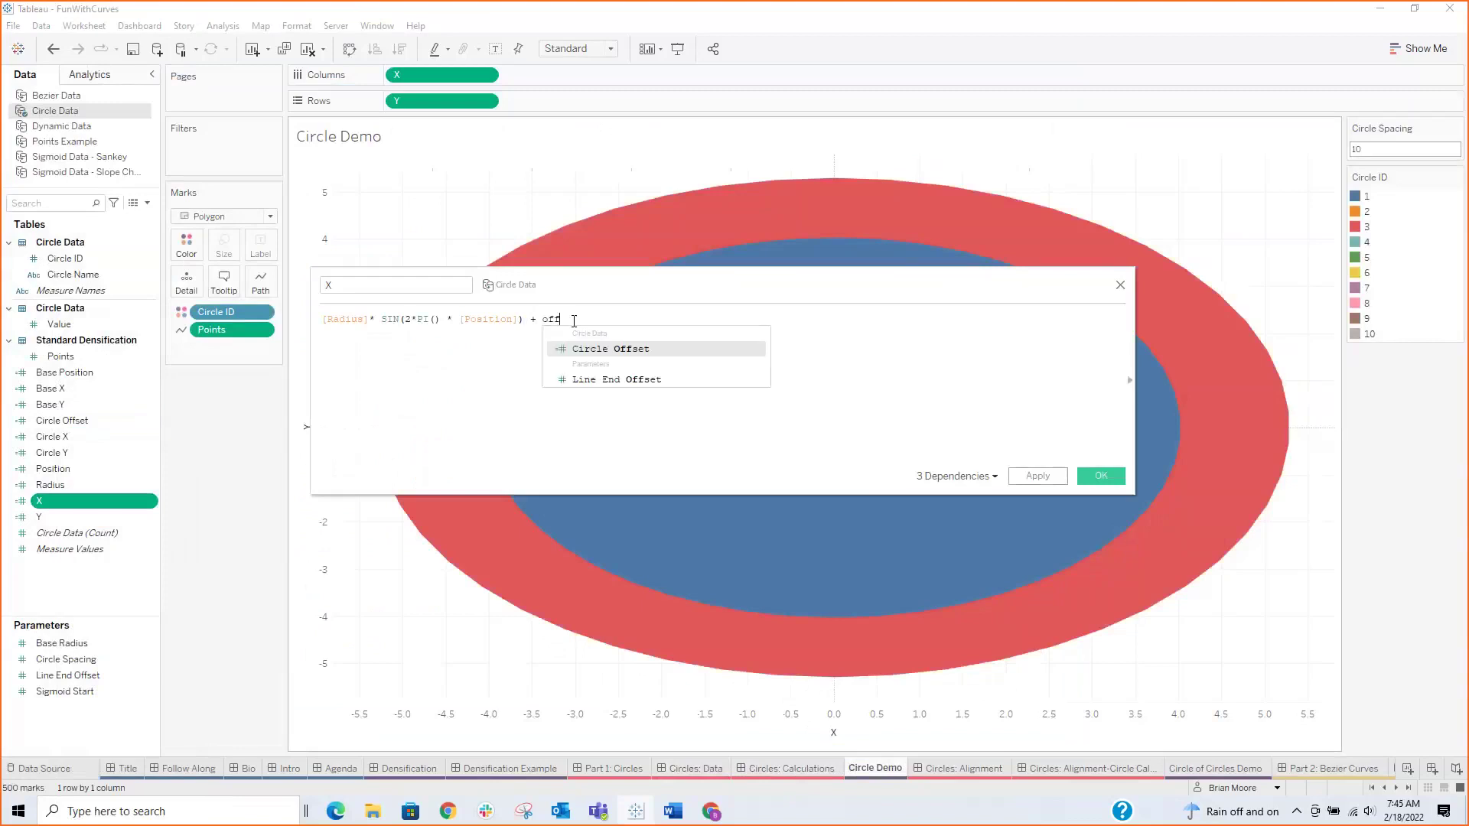
click(635, 348)
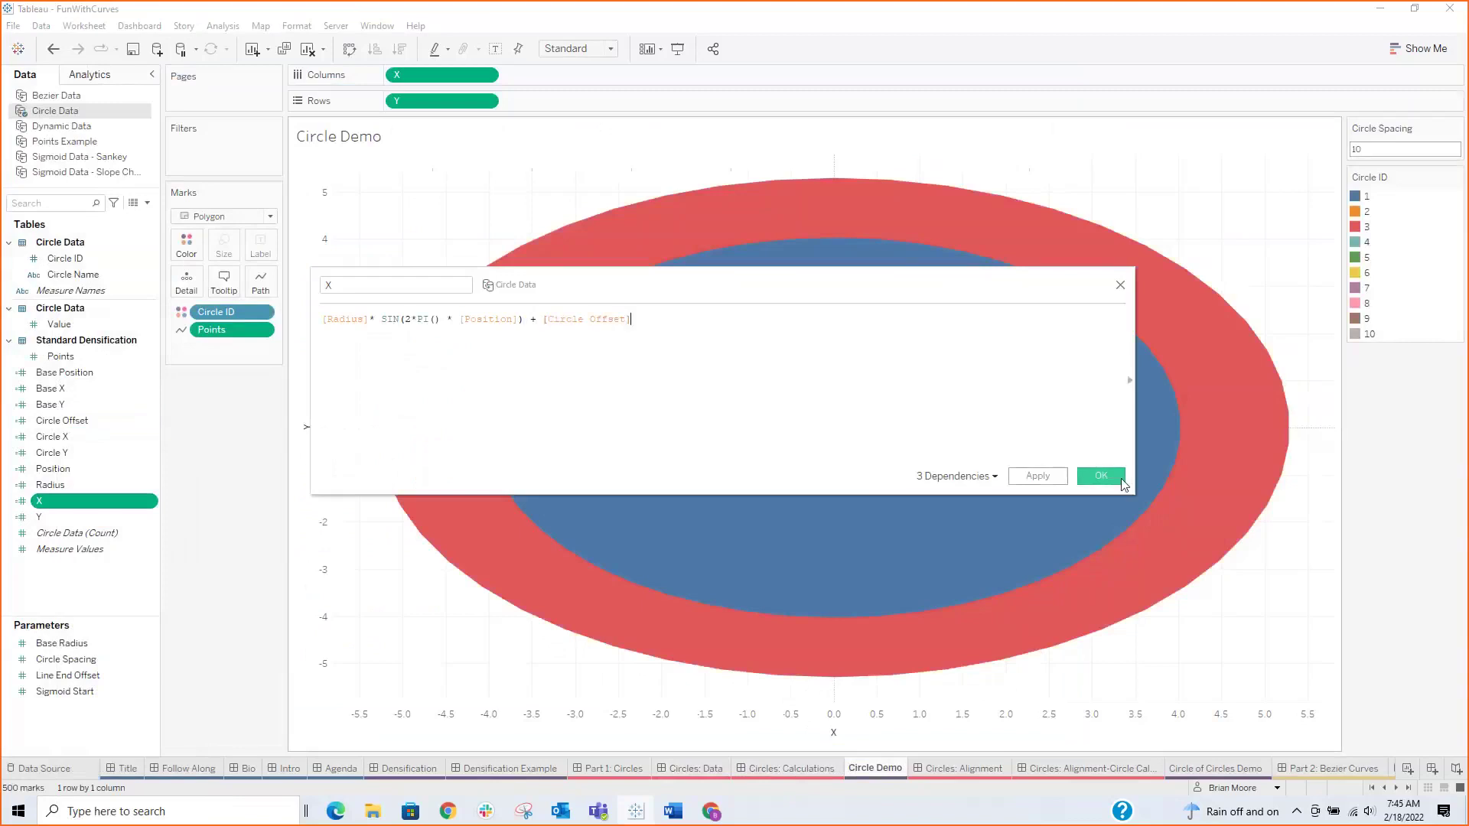
click(1101, 476)
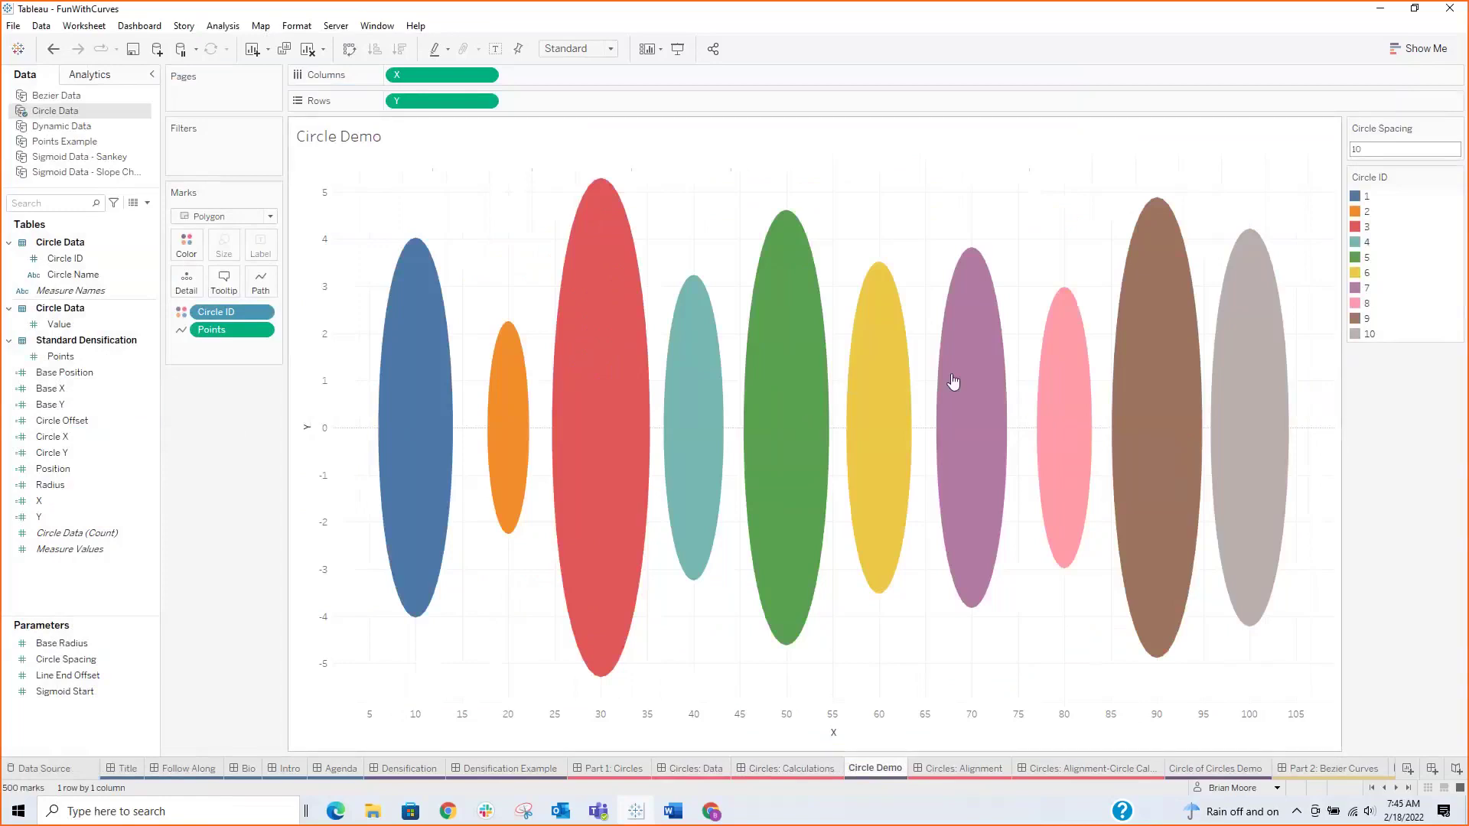
mouse_move(954, 380)
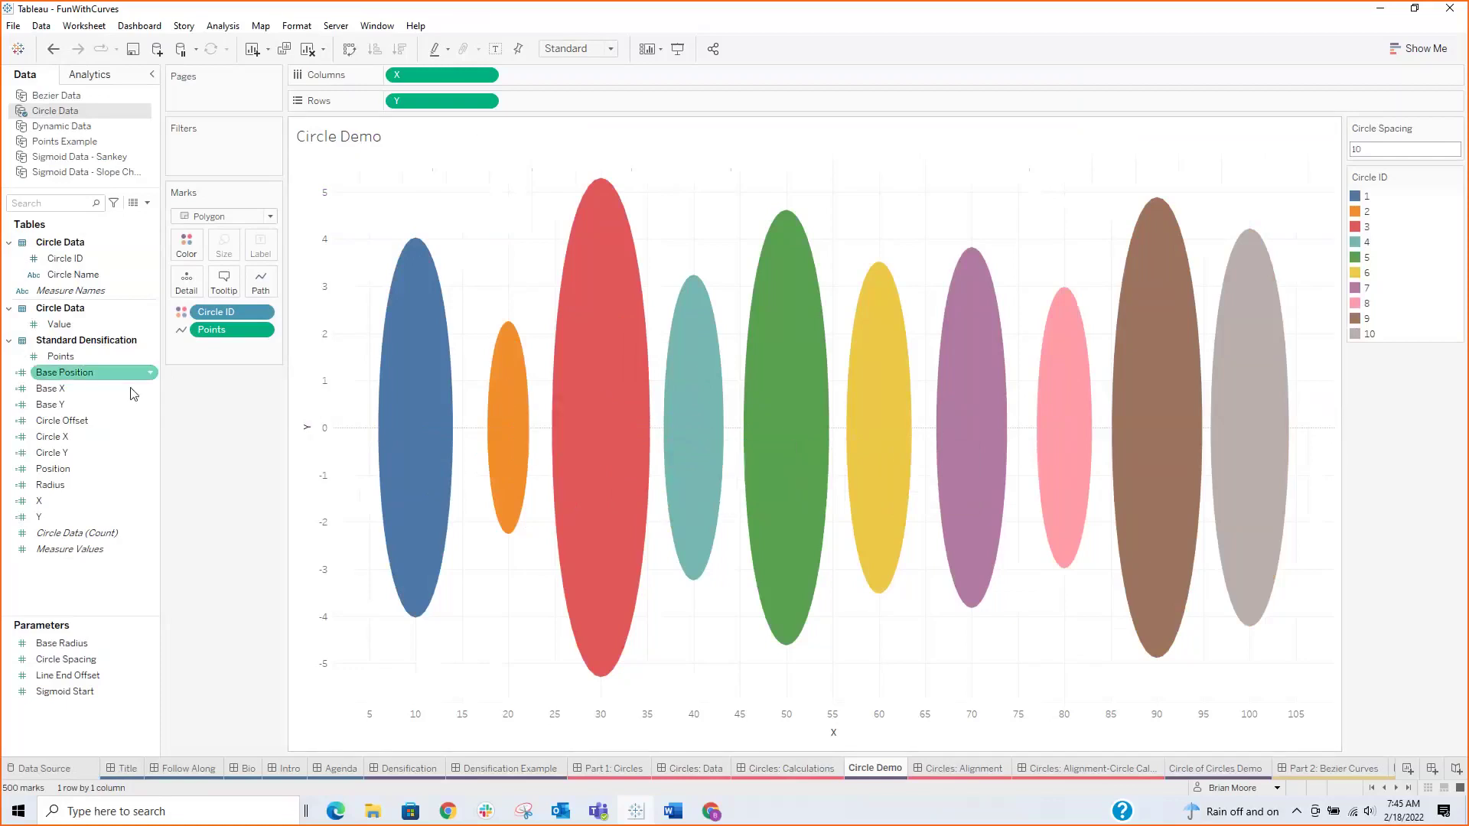
right_click(89, 438)
click(125, 532)
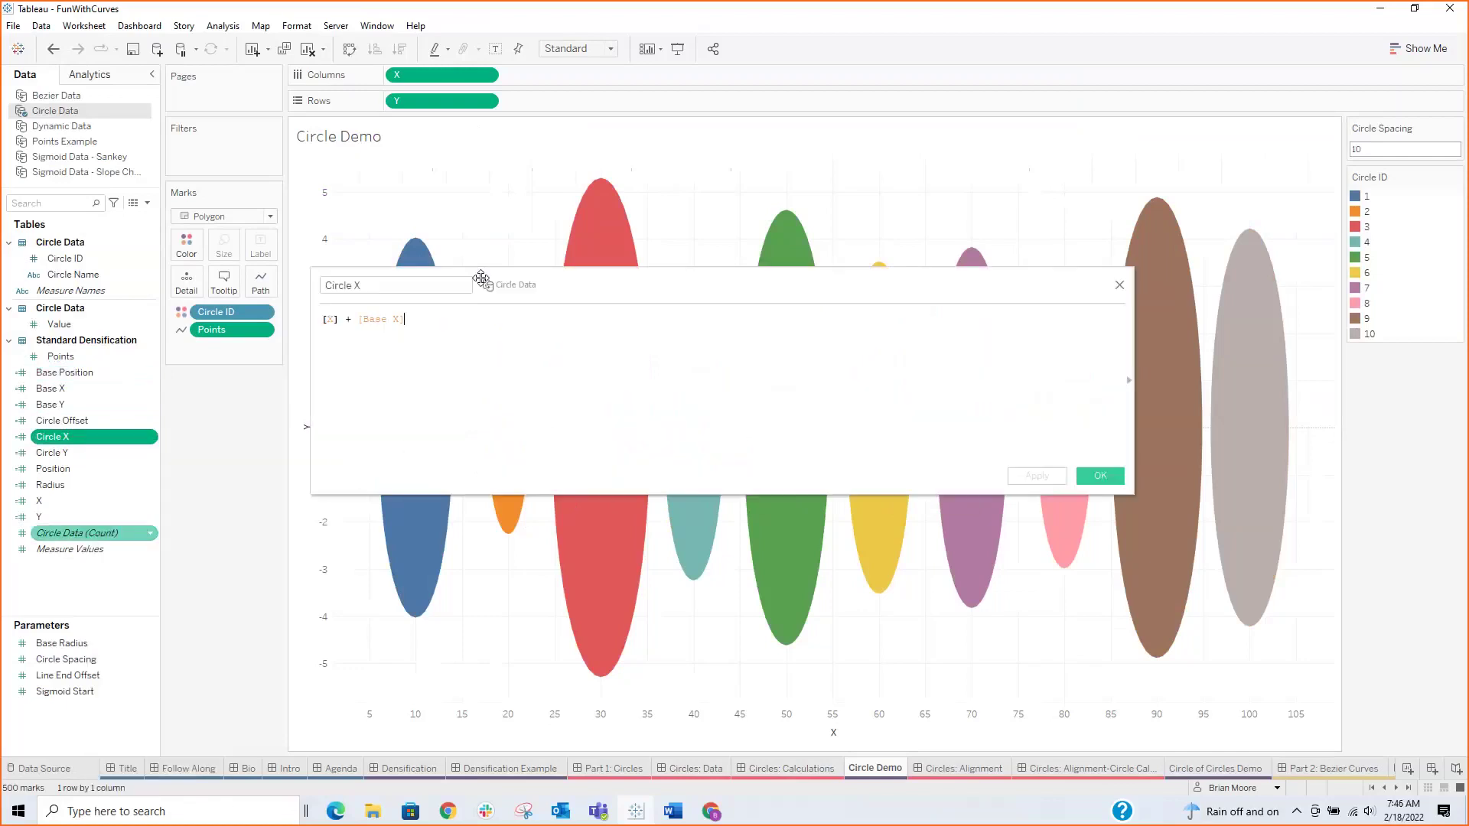
click(1119, 286)
Remove the + [Circle Offset] term from the formula of the X calculated field and save it
right_click(67, 499)
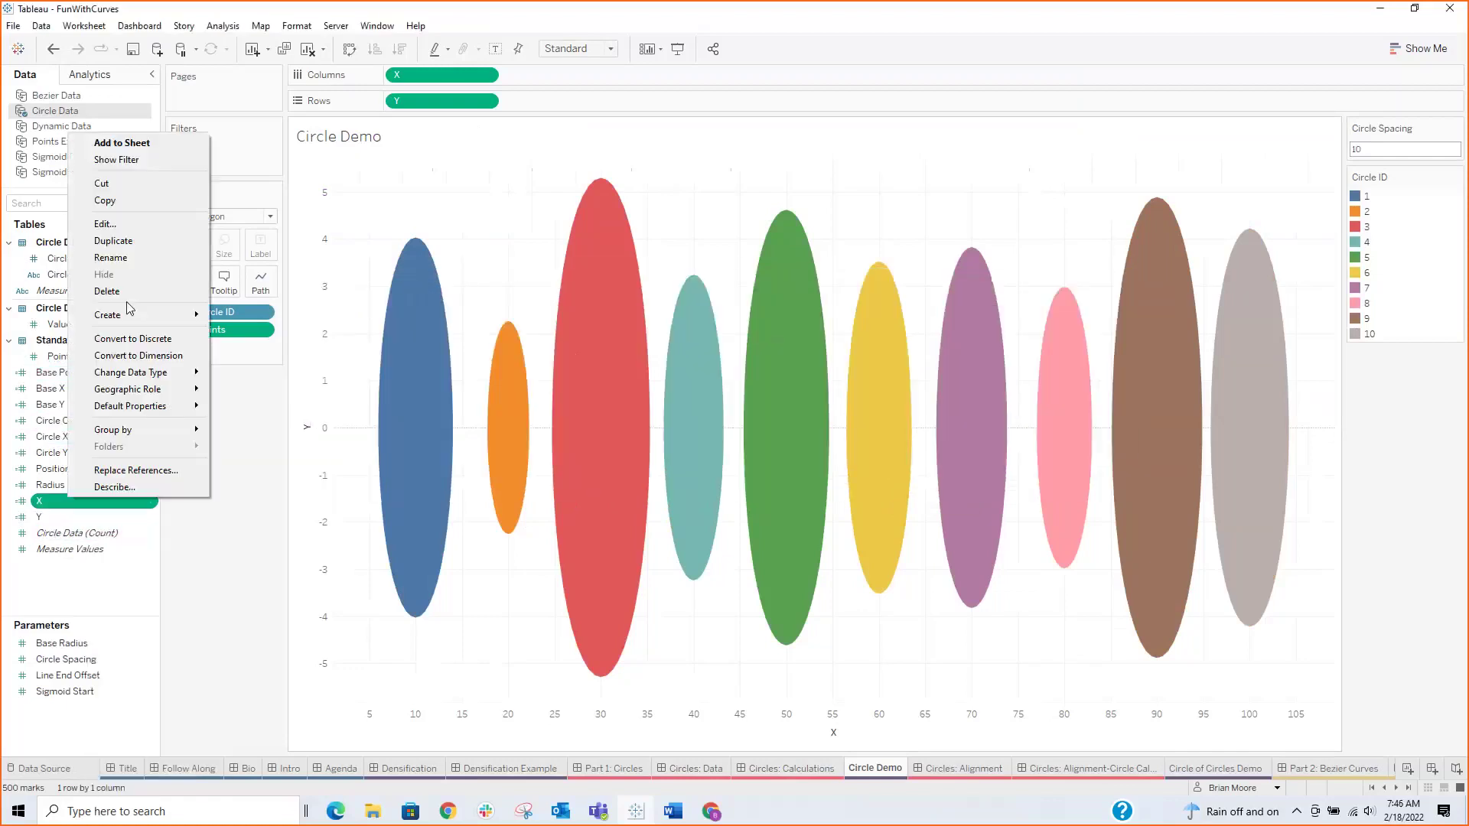
click(118, 222)
drag(527, 319, 662, 316)
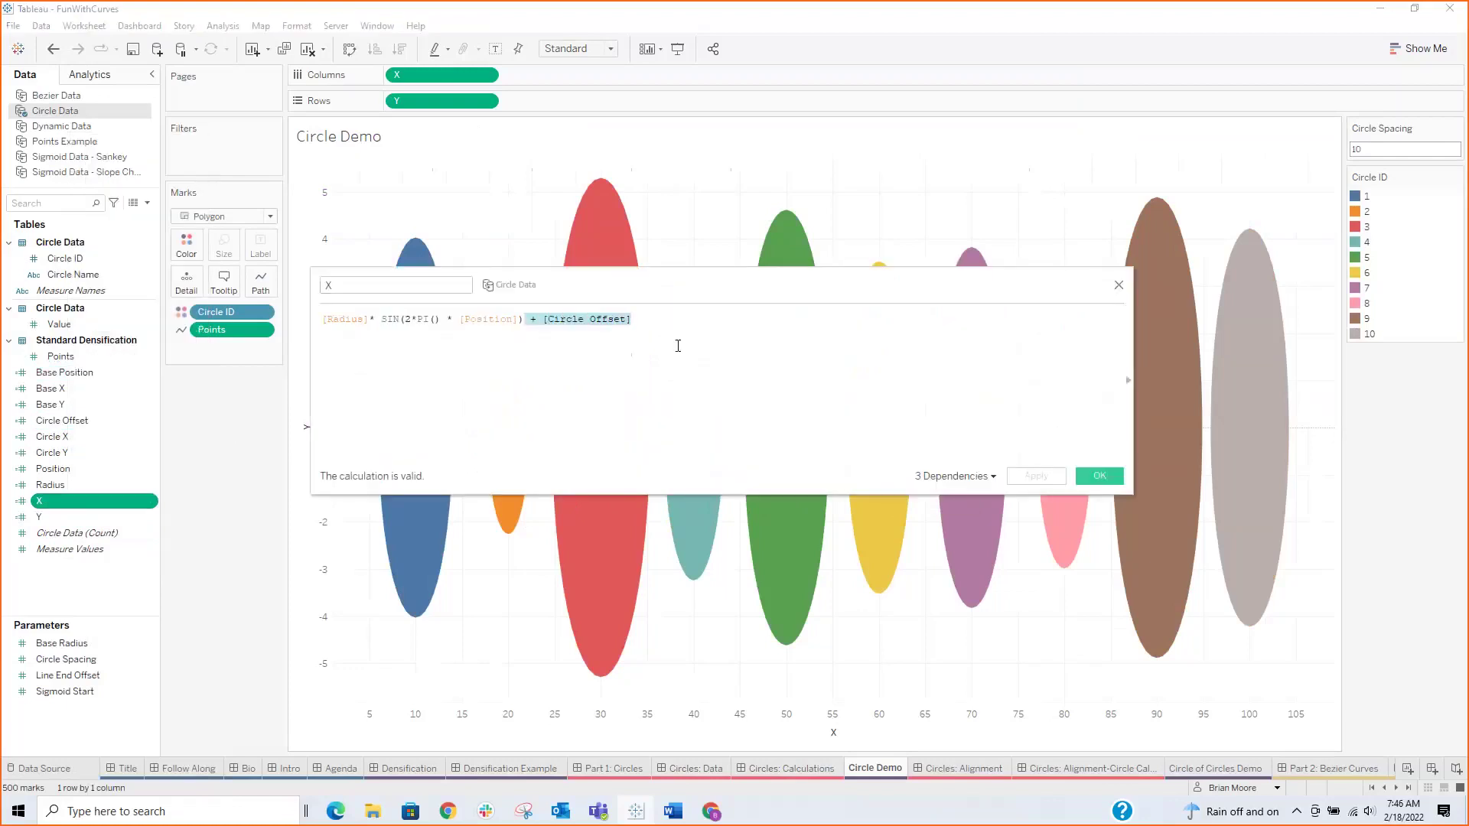
key(BackSpace)
click(1099, 476)
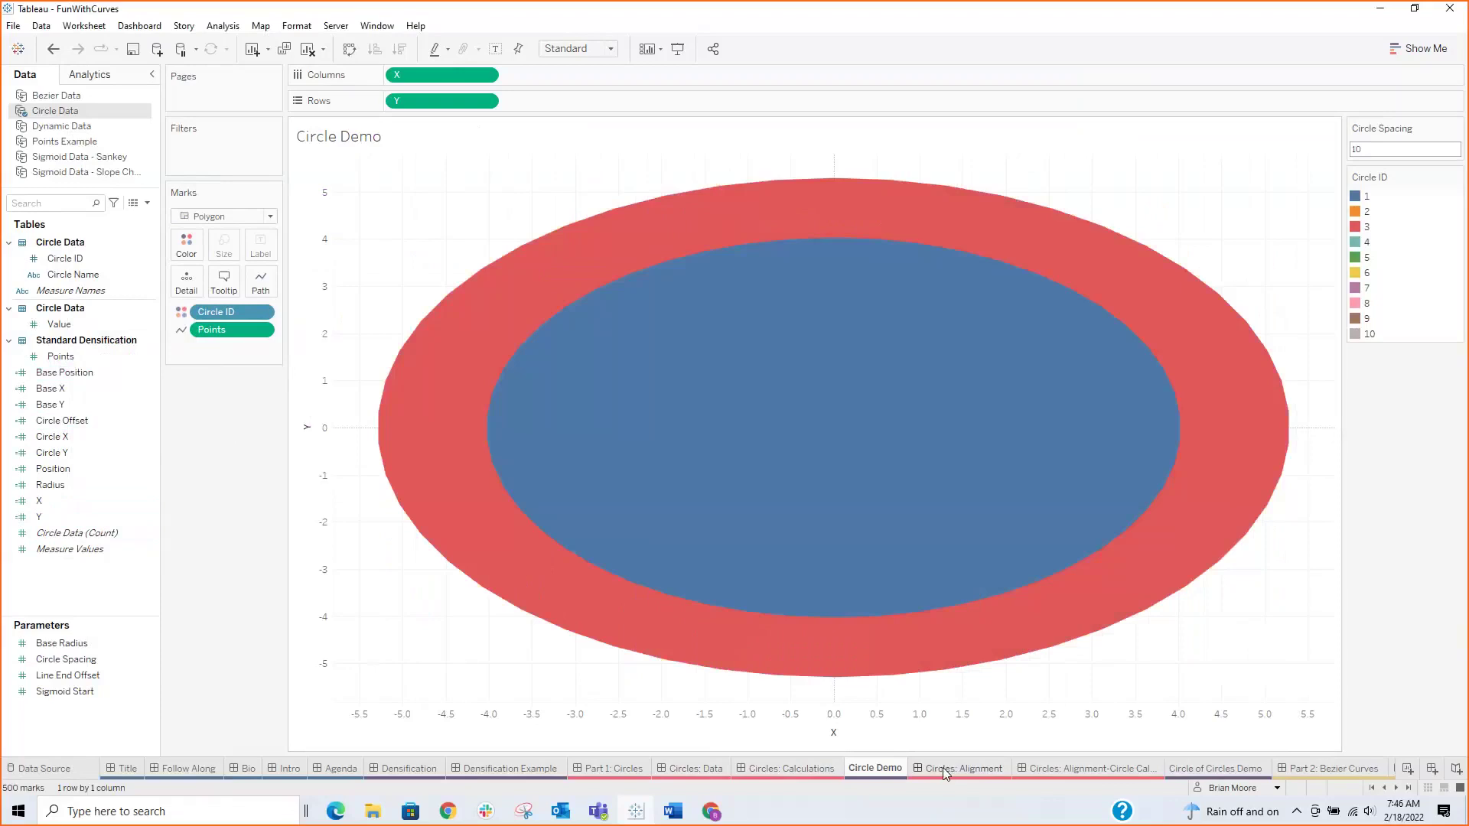
Review the alignment options for offsetting circles on the Circles: Alignment sheet
click(945, 769)
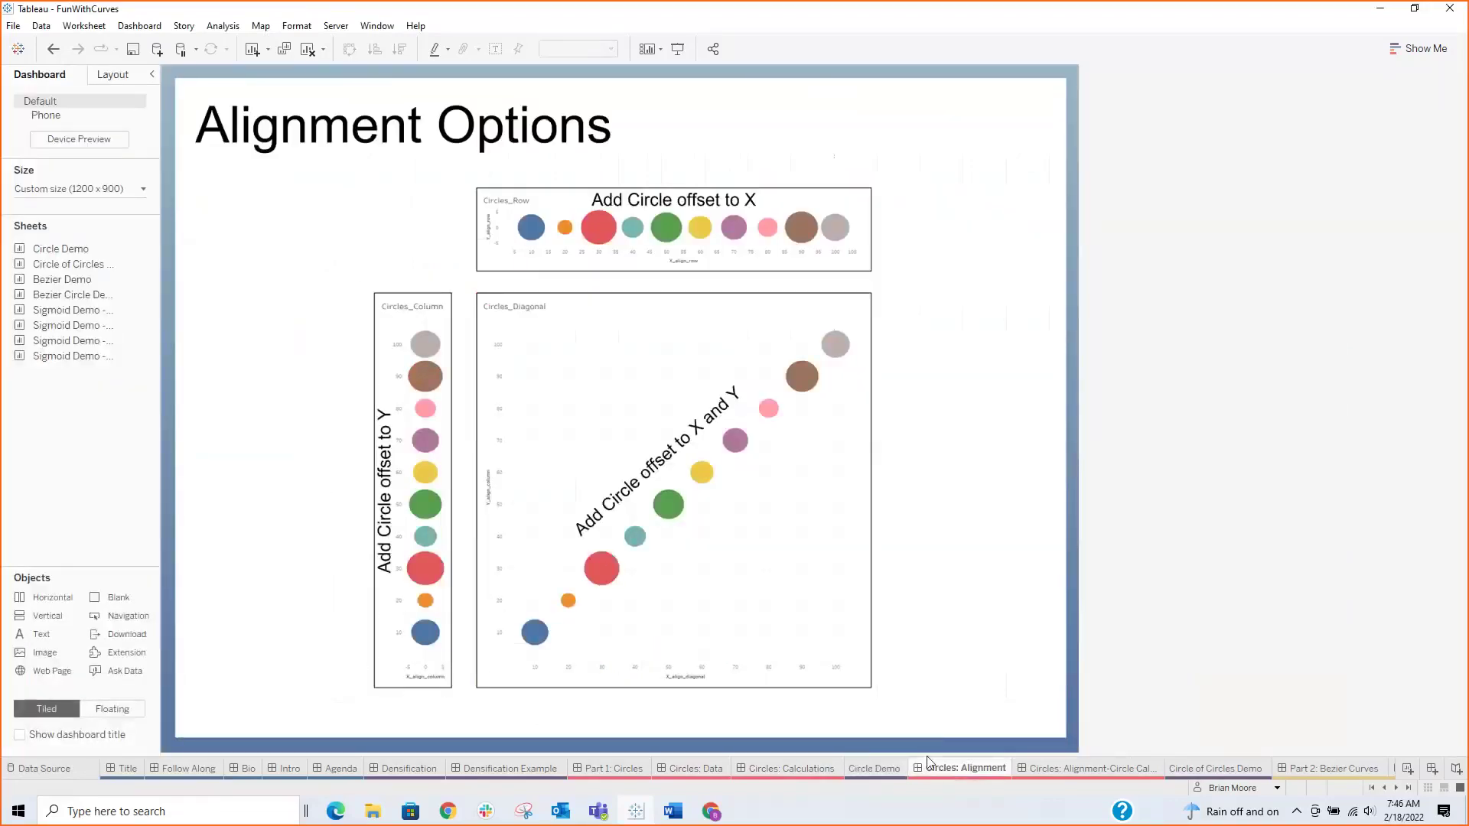